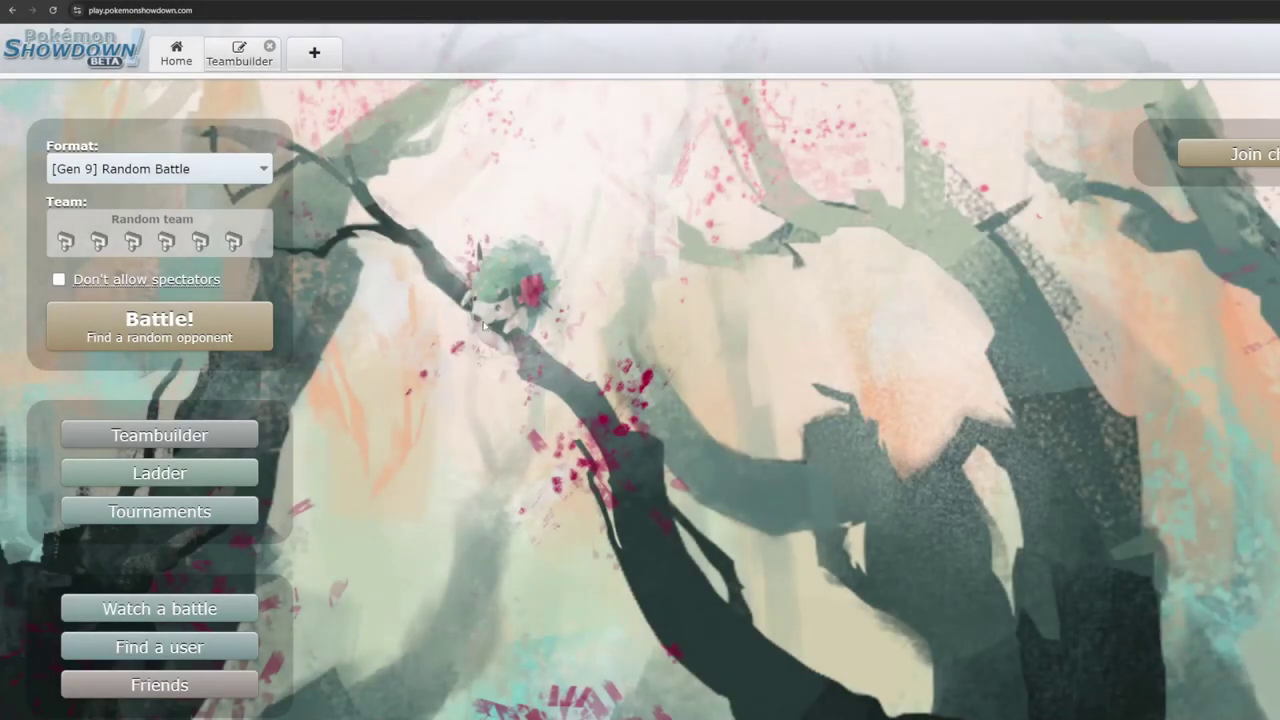
# Start a new team and add Iron Bundle, Alomomola and Charizard to its slots
pyautogui.click(199, 438)
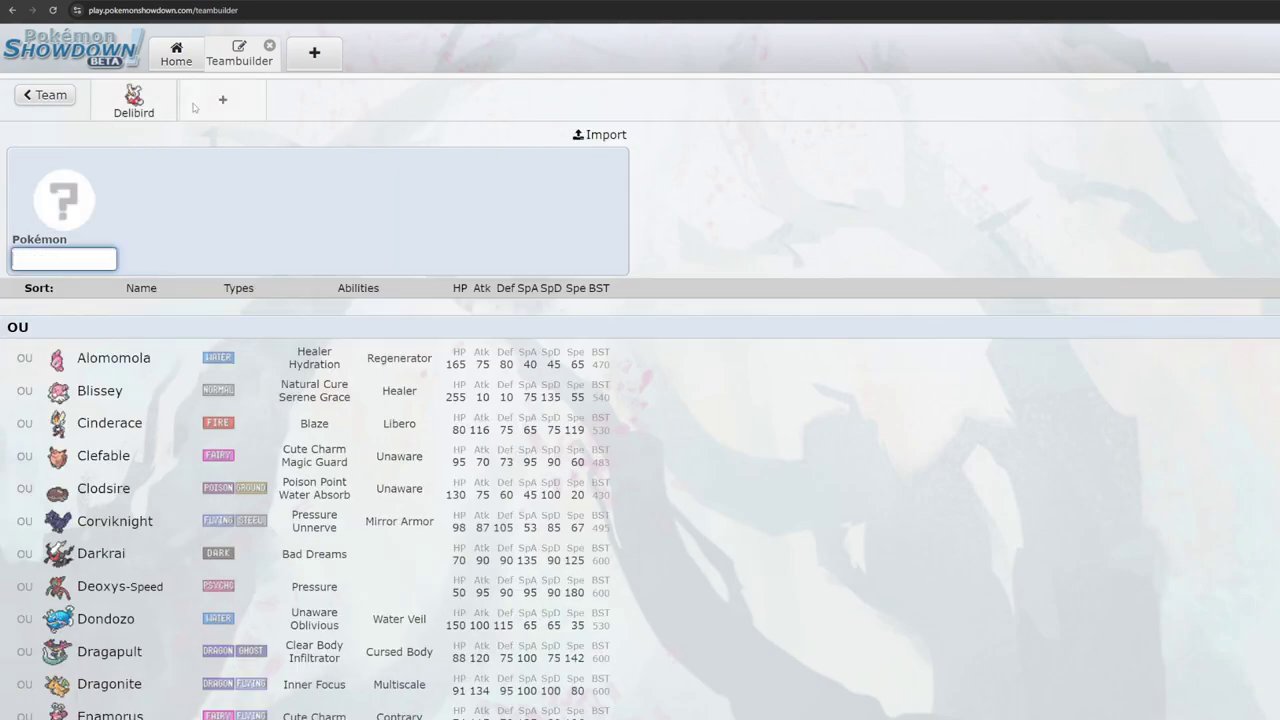
pyautogui.write('iron')
pyautogui.click(118, 358)
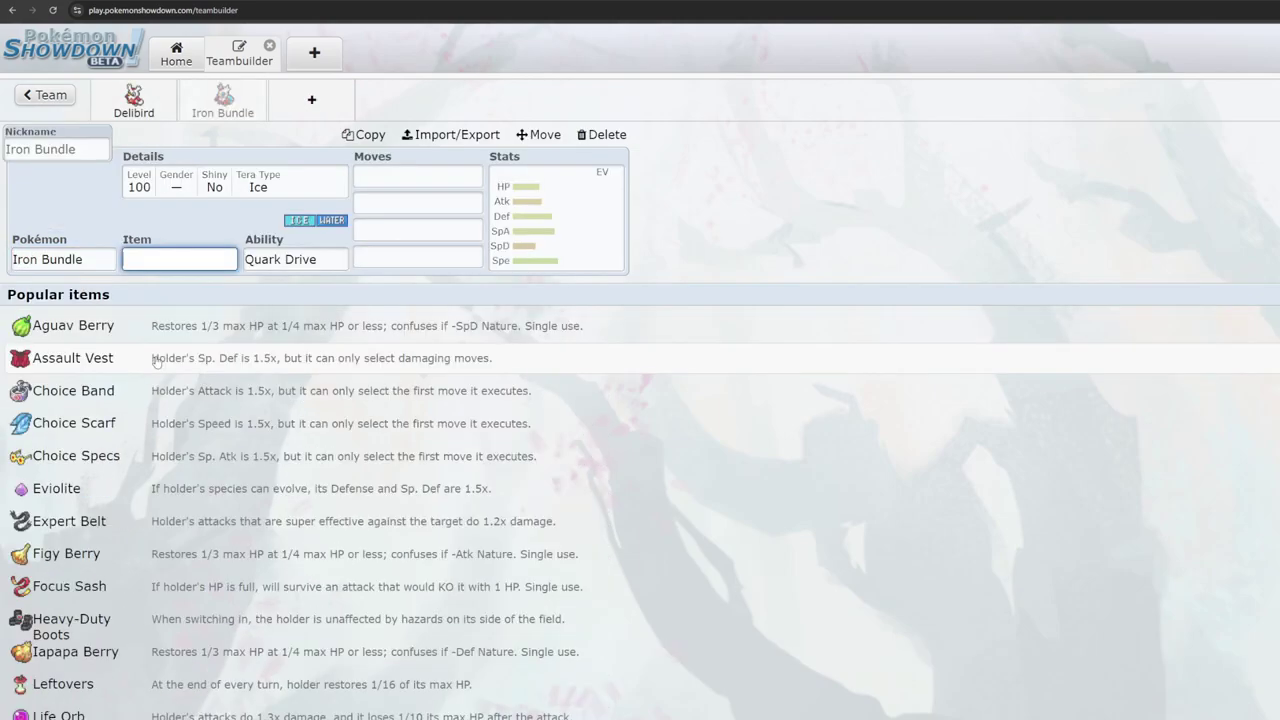
pyautogui.click(312, 99)
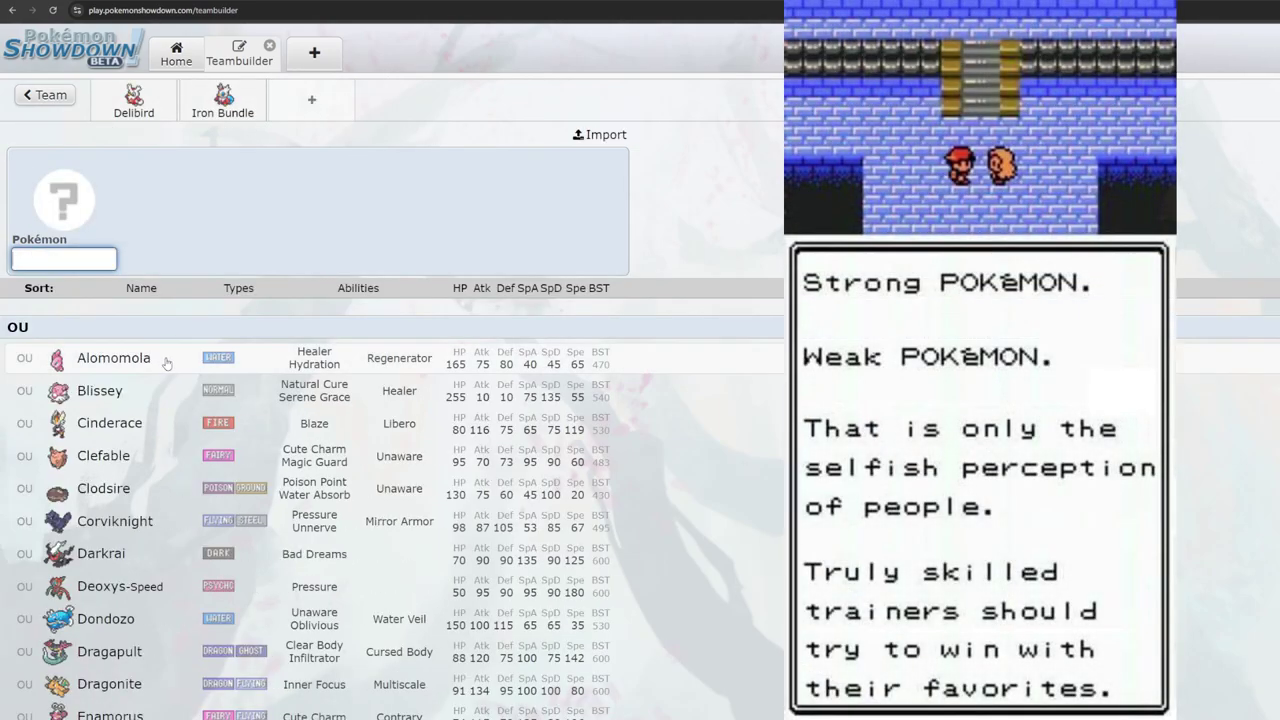
pyautogui.click(113, 358)
pyautogui.click(399, 97)
pyautogui.write('char')
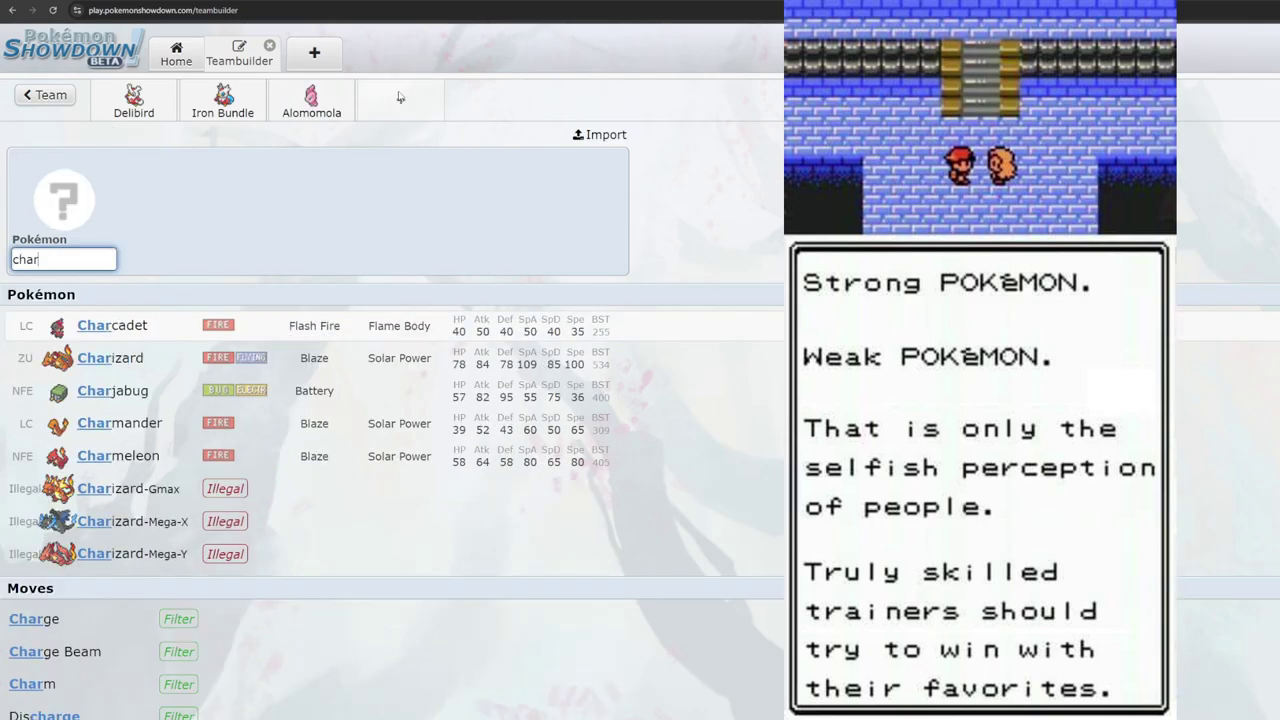
pyautogui.press('Down')
pyautogui.press('Return')
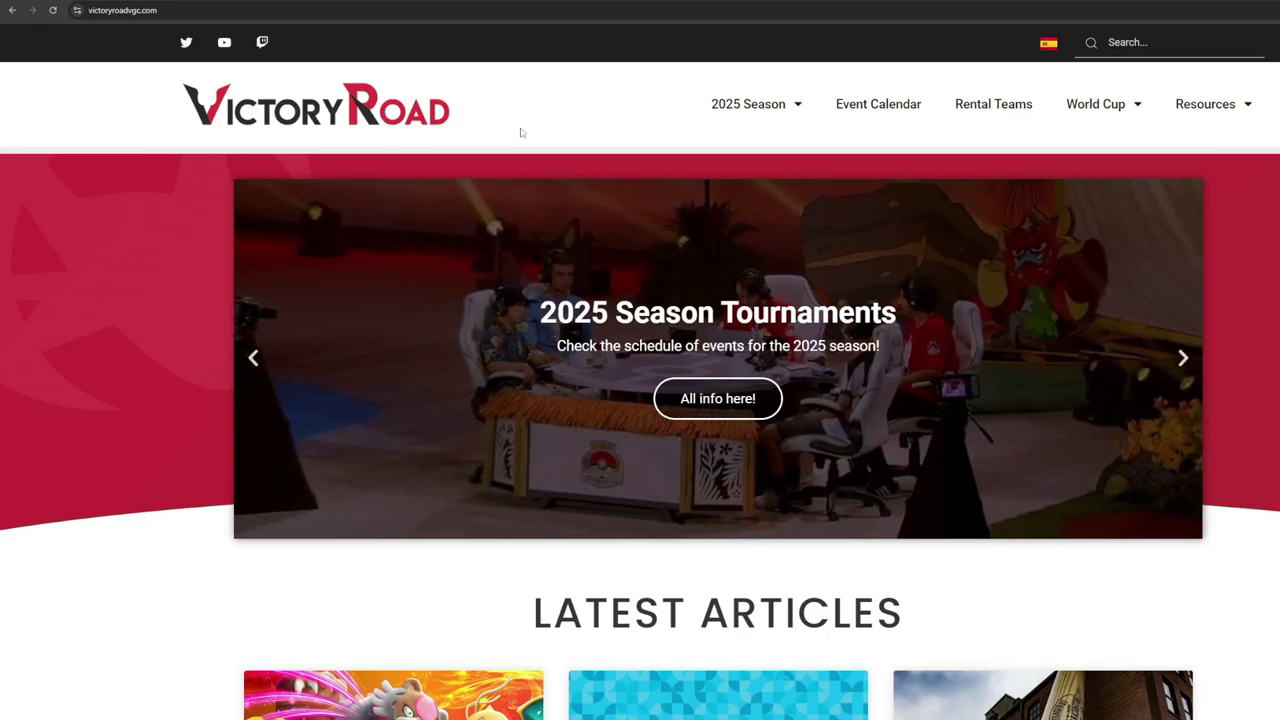
# Scroll through the Victory Road homepage headings and articles
pyautogui.moveTo(928, 640); pyautogui.dragTo(590, 638)
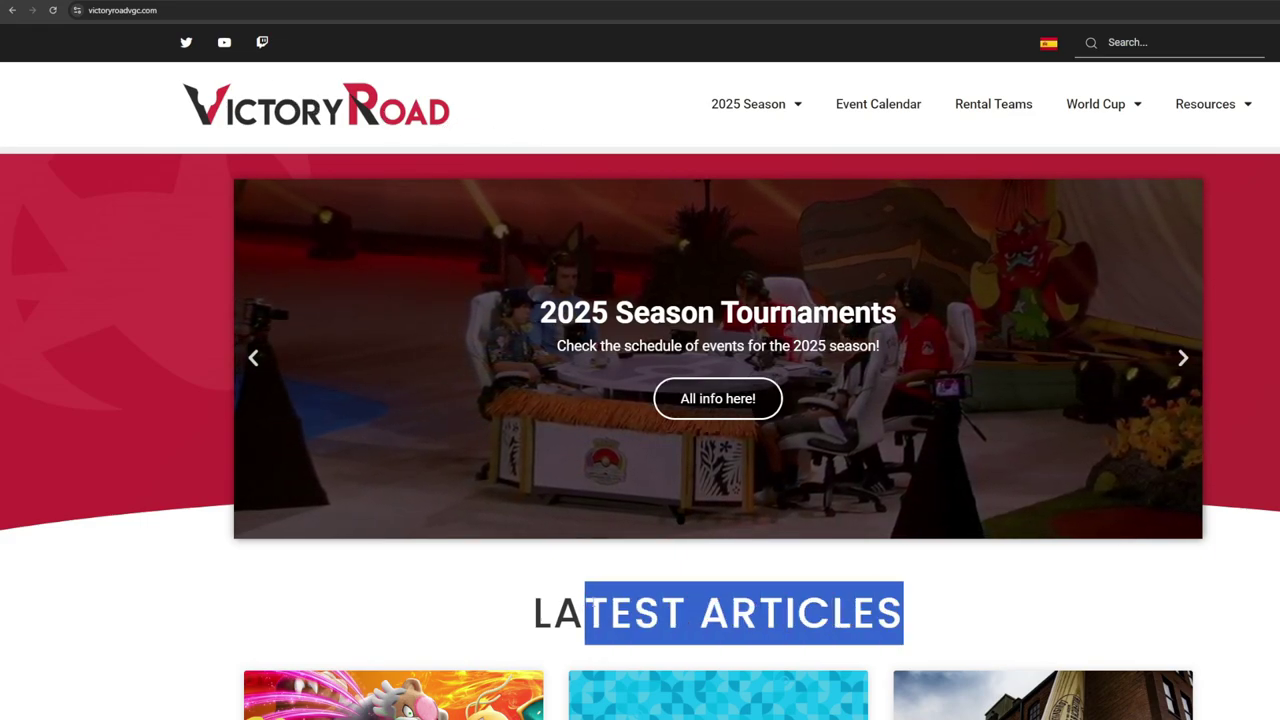
pyautogui.scroll(-4, 590, 638)
pyautogui.click(591, 242)
pyautogui.scroll(-3, 591, 242)
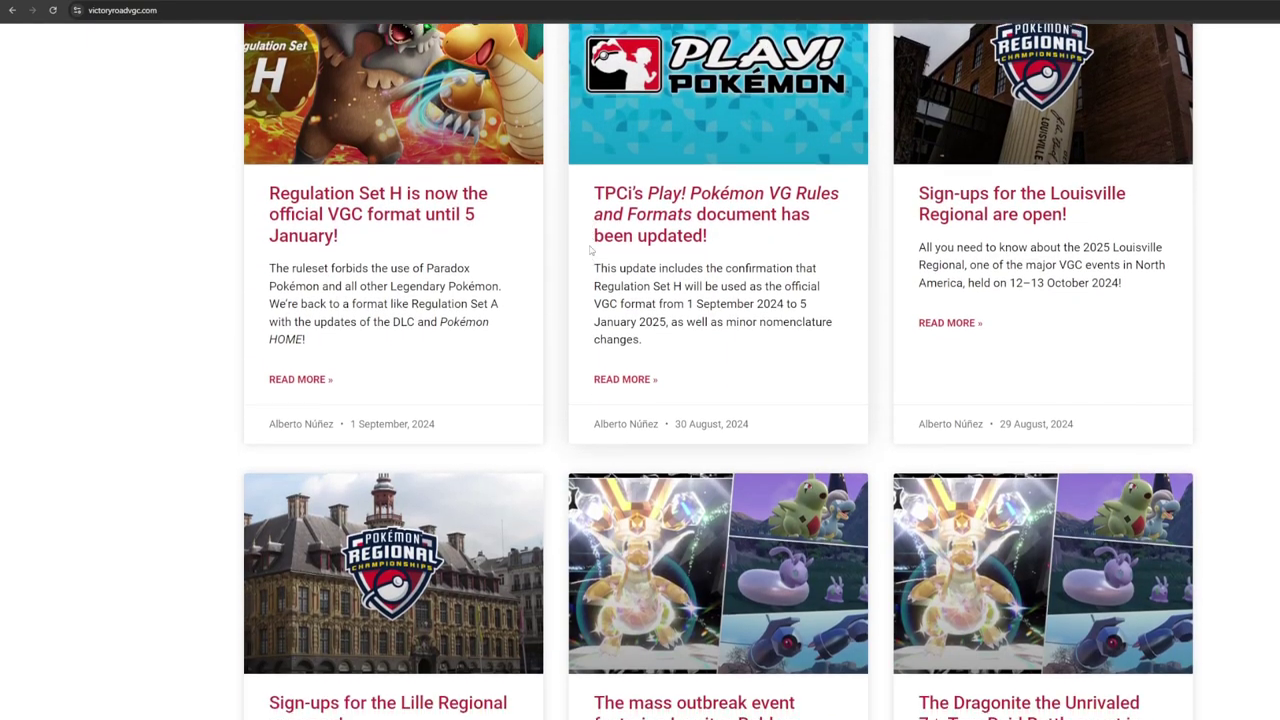
pyautogui.scroll(7, 678, 355)
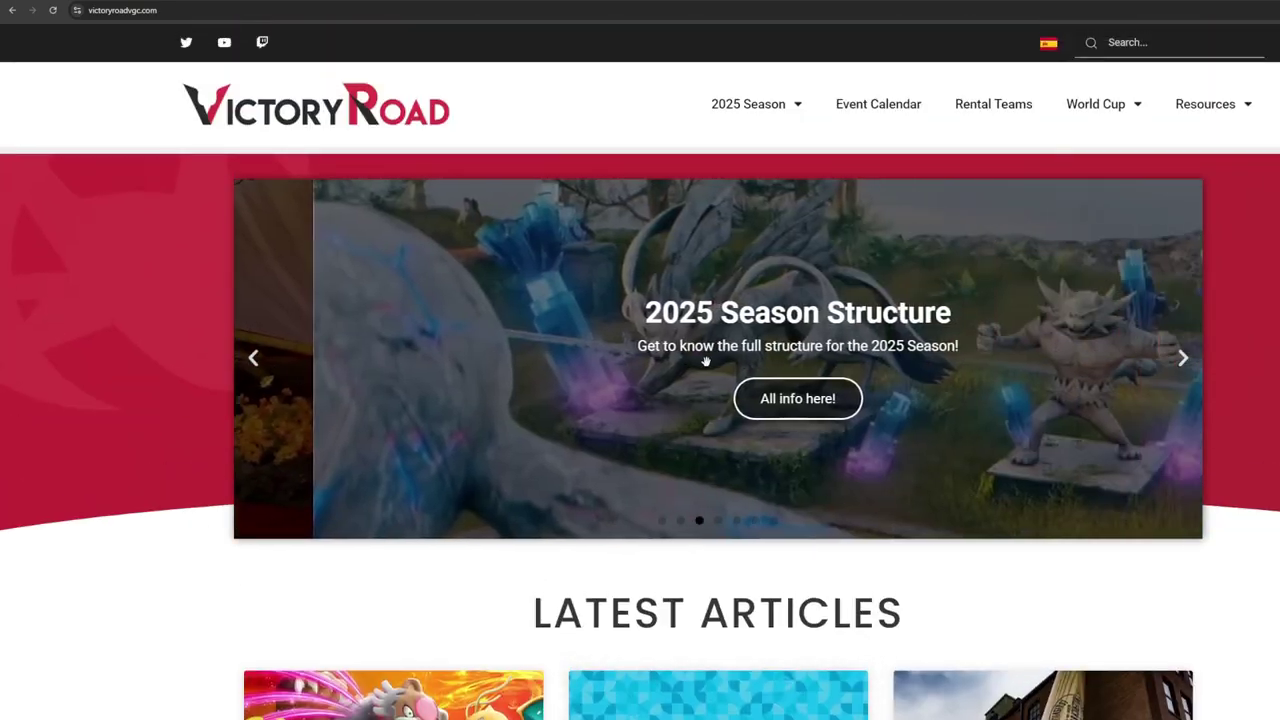
pyautogui.click(150, 10)
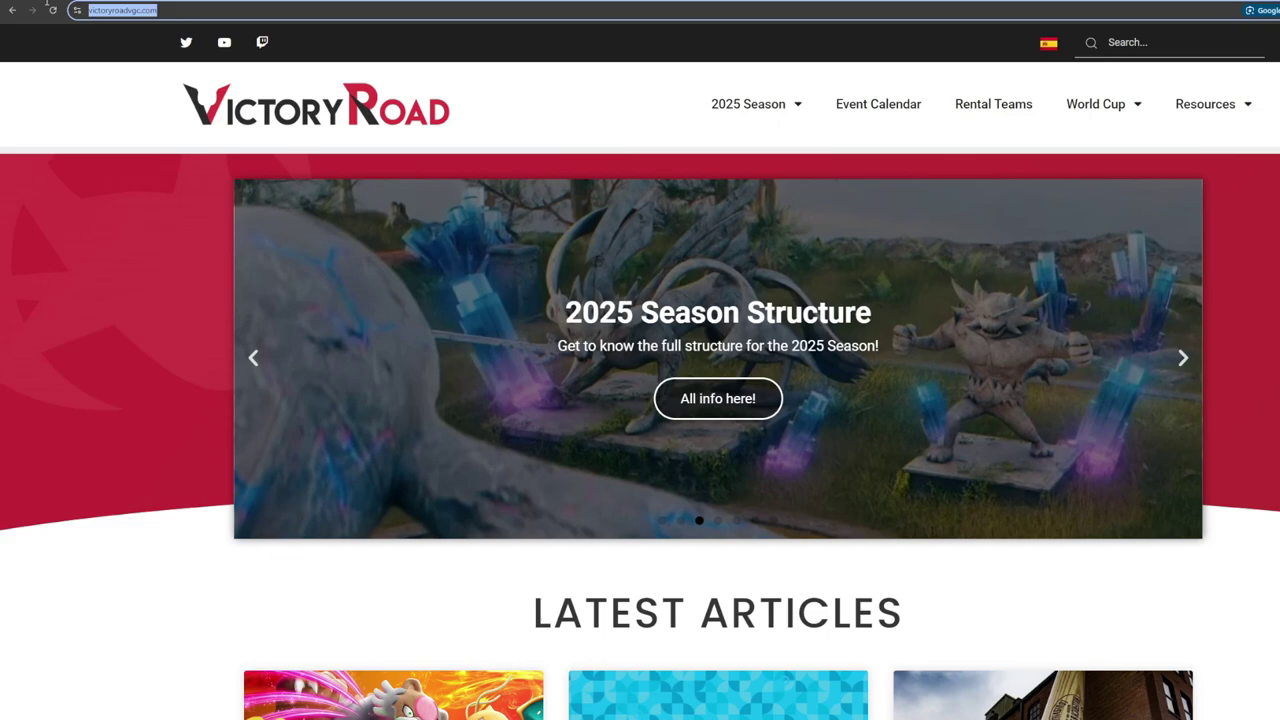
pyautogui.click(1000, 152)
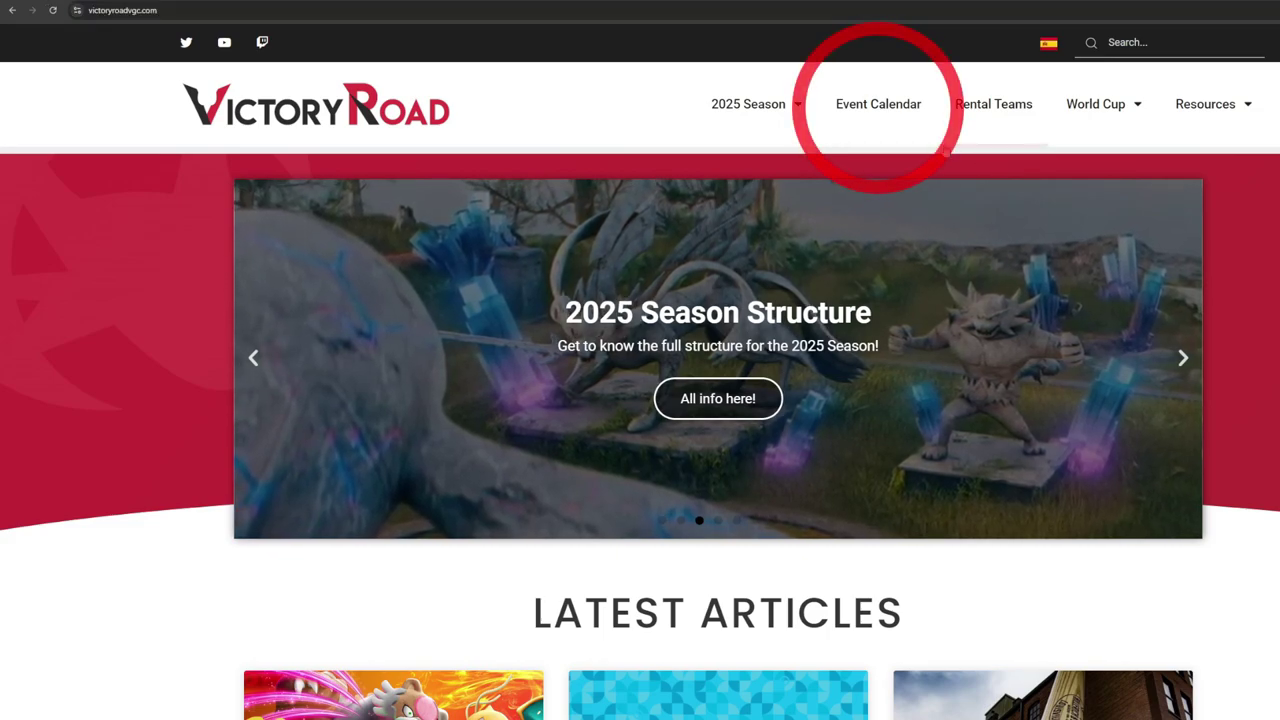
# Open the VGC event calendar and scroll down to the North America regional results
pyautogui.click(873, 106)
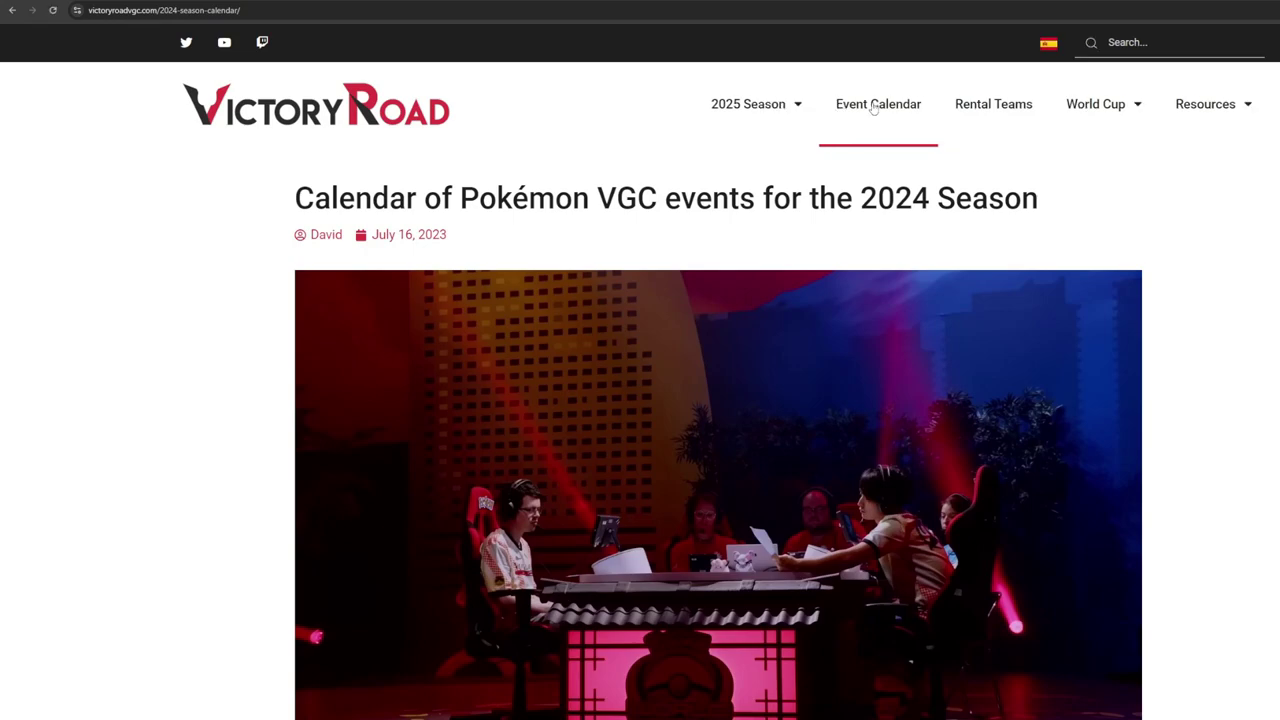
pyautogui.scroll(-12, 592, 314)
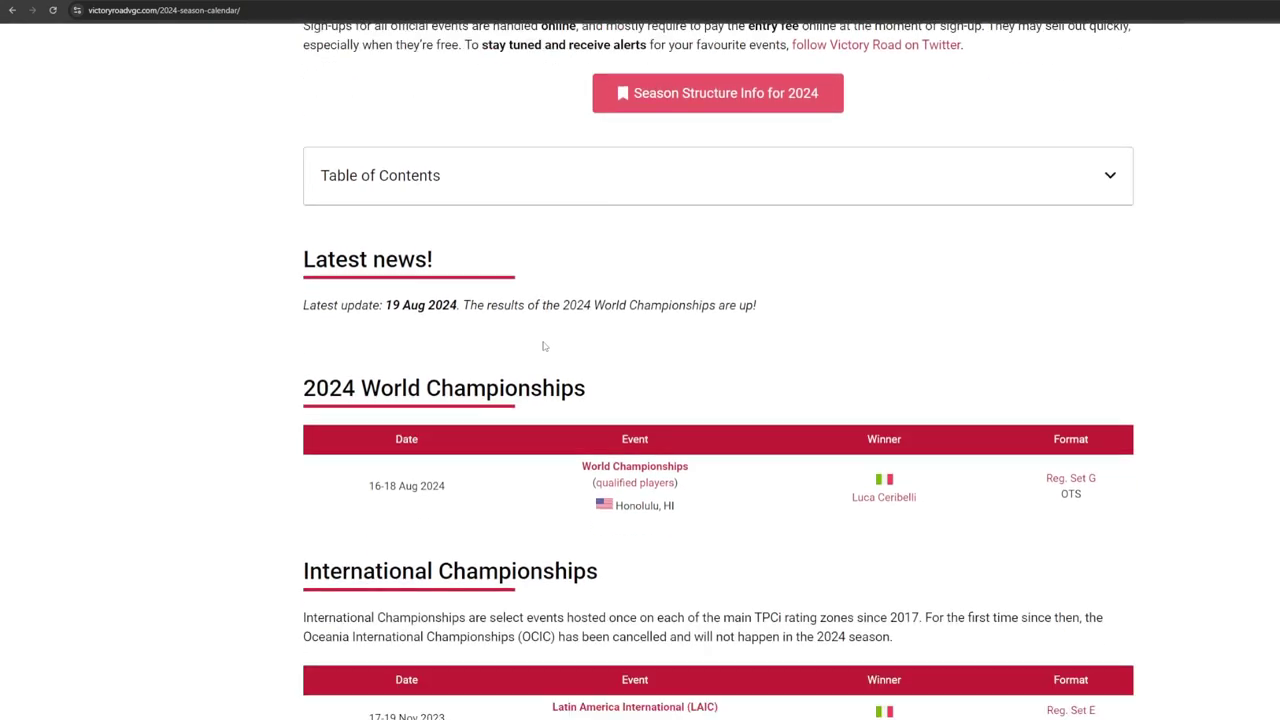
pyautogui.scroll(-2, 502, 358)
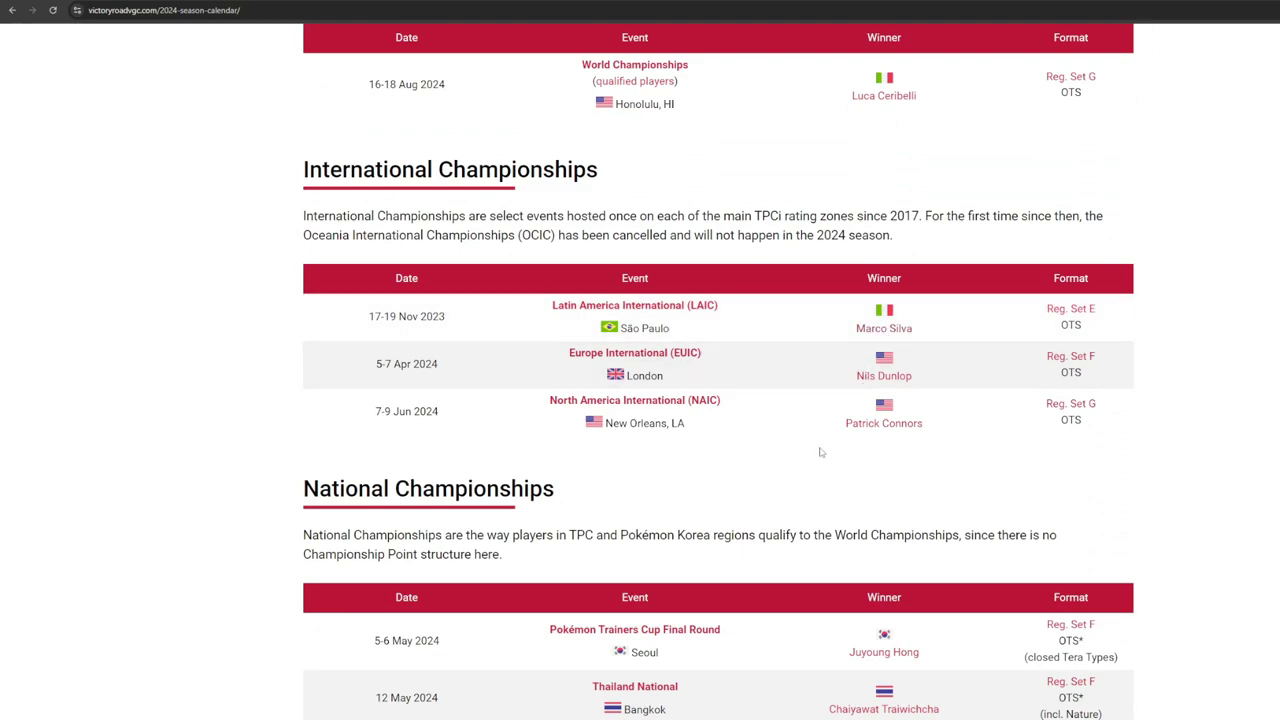
pyautogui.scroll(-3, 783, 488)
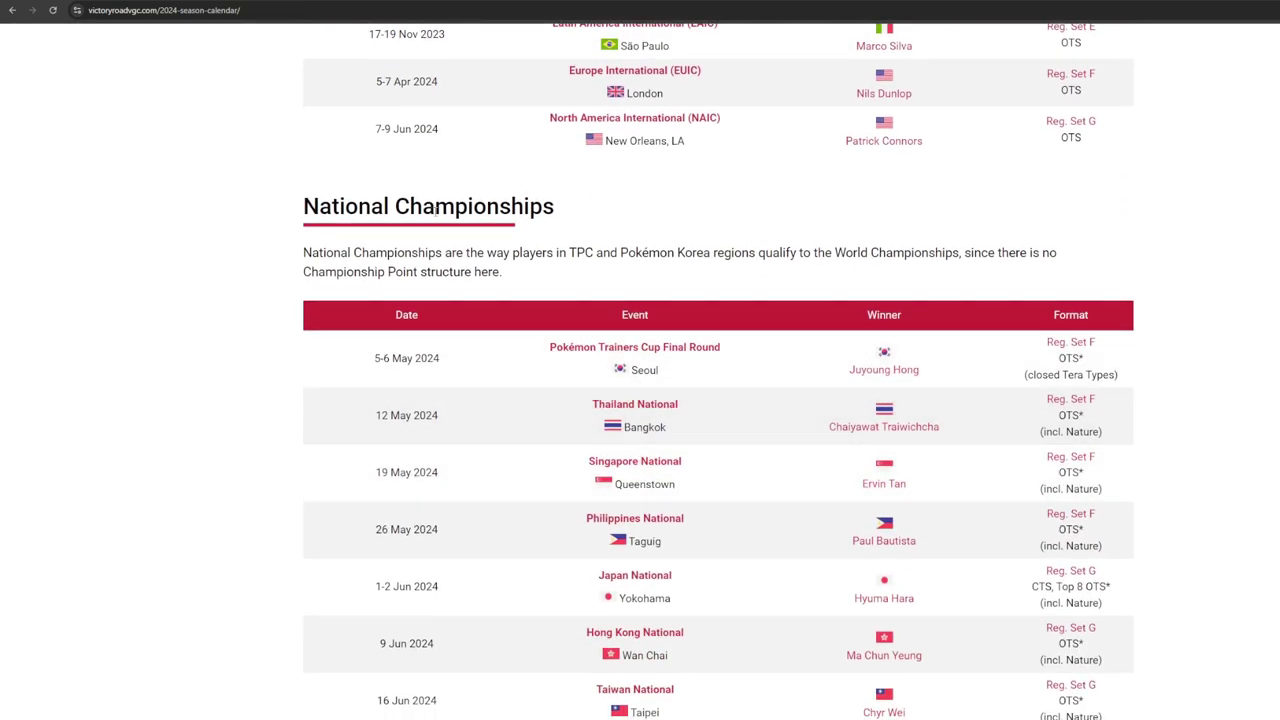
pyautogui.scroll(-6, 493, 318)
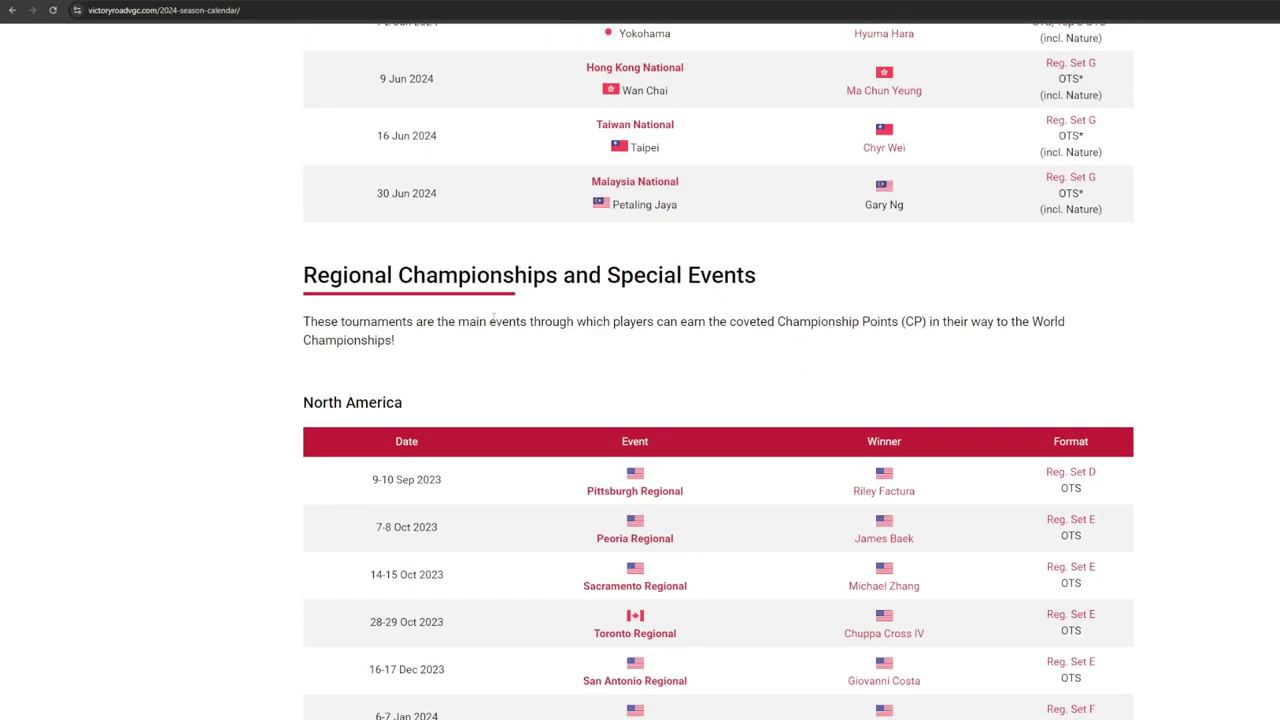
pyautogui.scroll(-2, 758, 255)
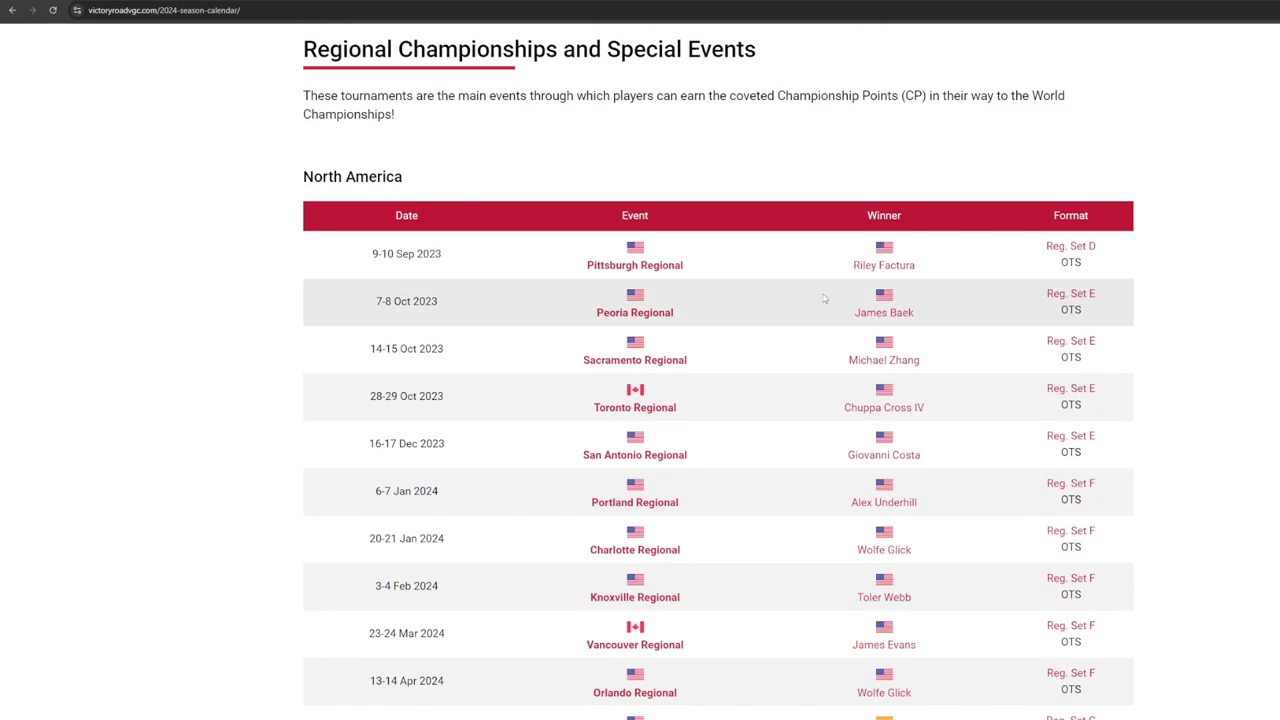
pyautogui.doubleClick(193, 10)
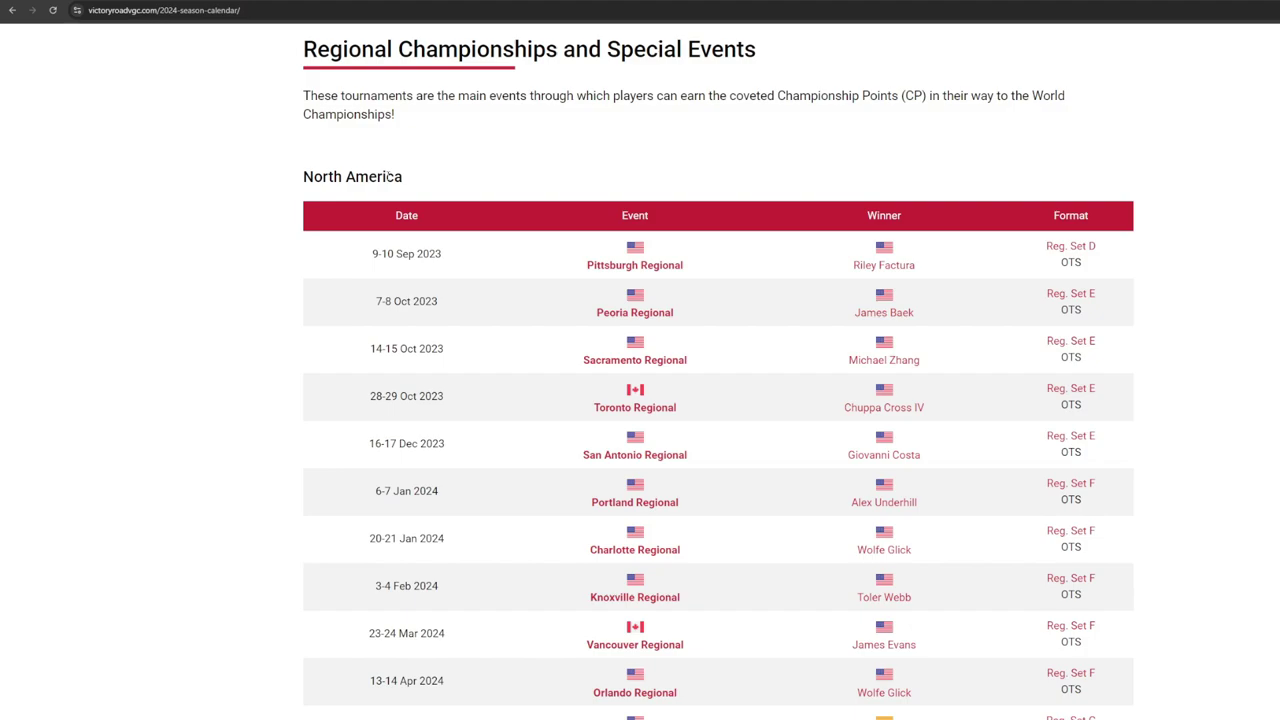
pyautogui.scroll(-1, 640, 400)
# Open the 2024 Orlando Regional page and find its Top cut heading
pyautogui.click(655, 582)
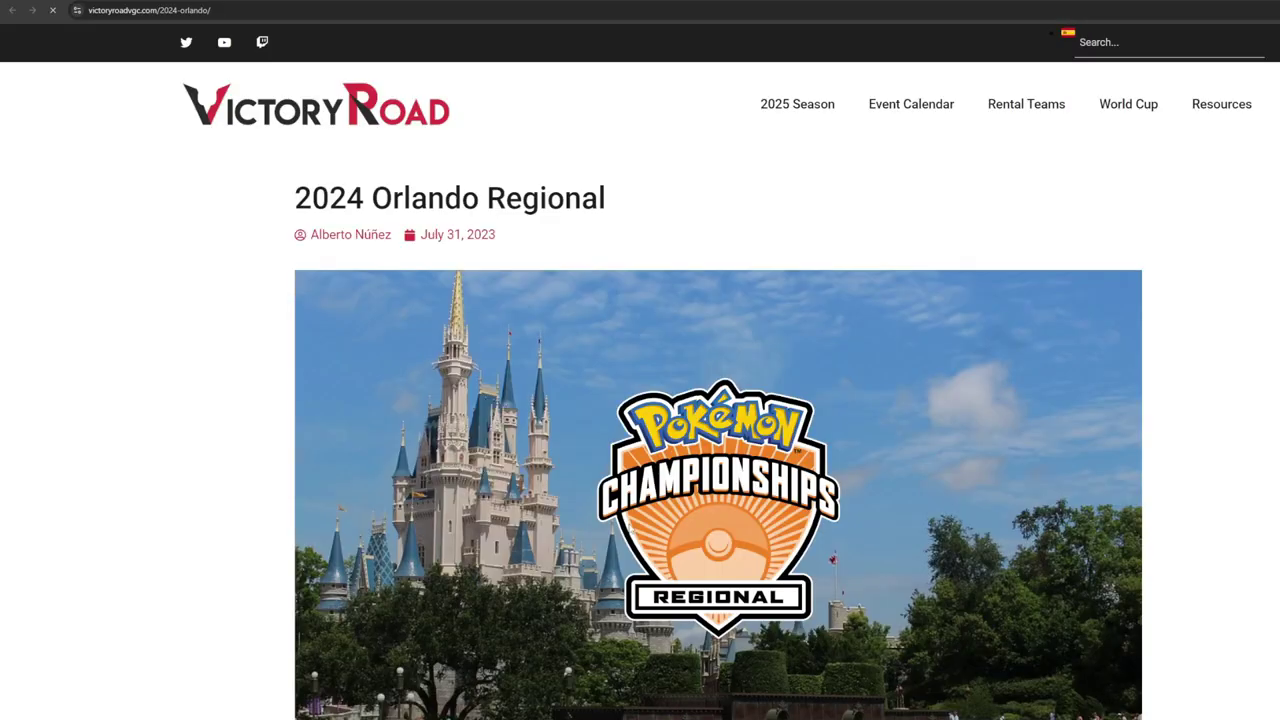
pyautogui.scroll(-5, 816, 263)
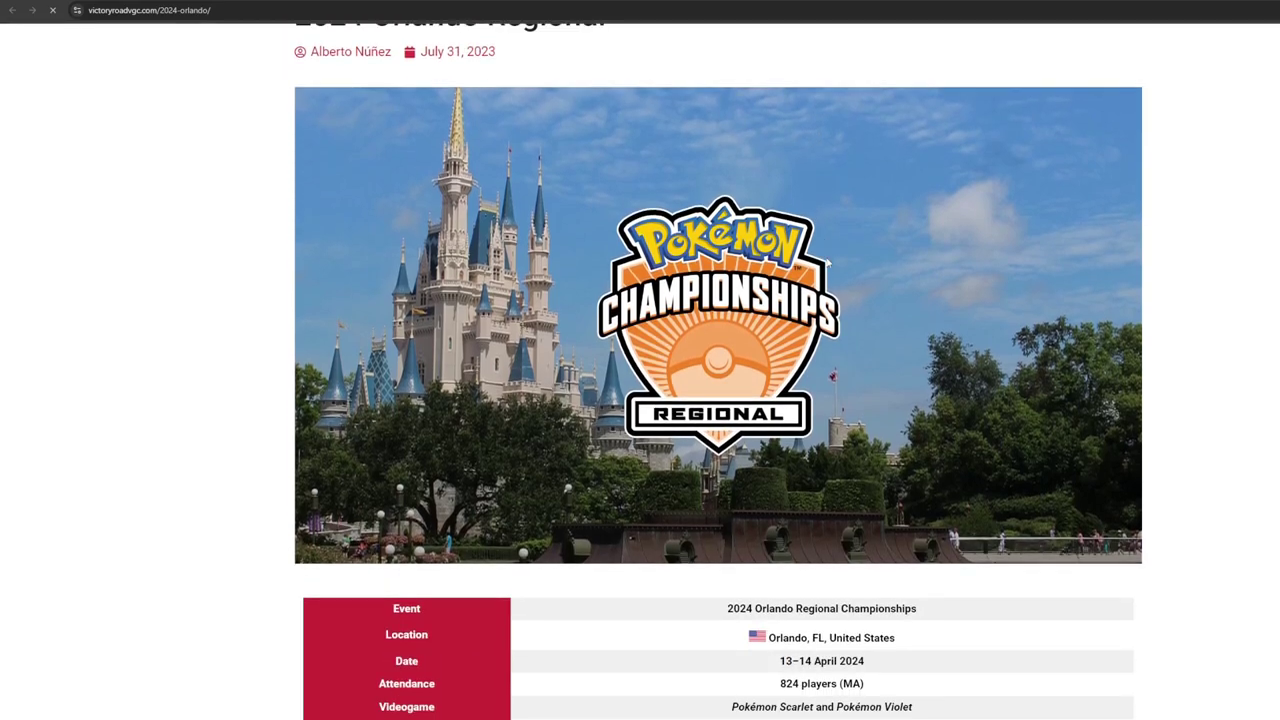
pyautogui.scroll(-5, 862, 391)
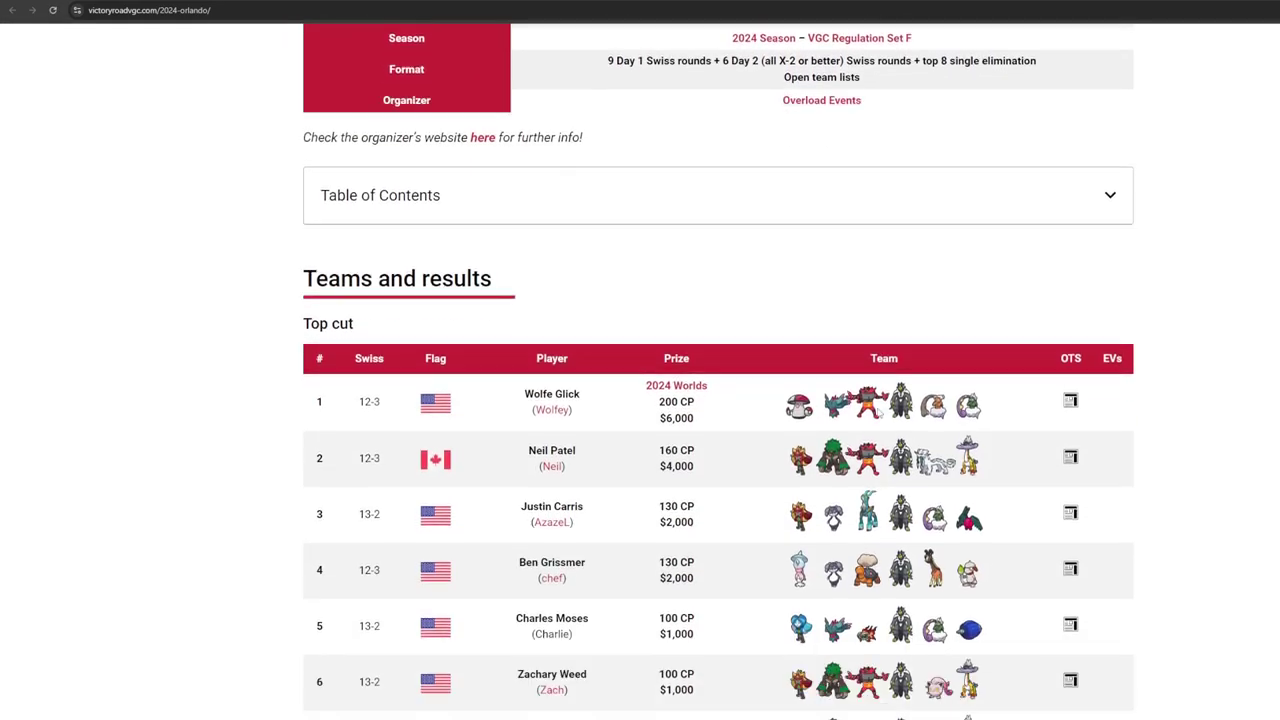
pyautogui.click(328, 177)
pyautogui.doubleClick(340, 182)
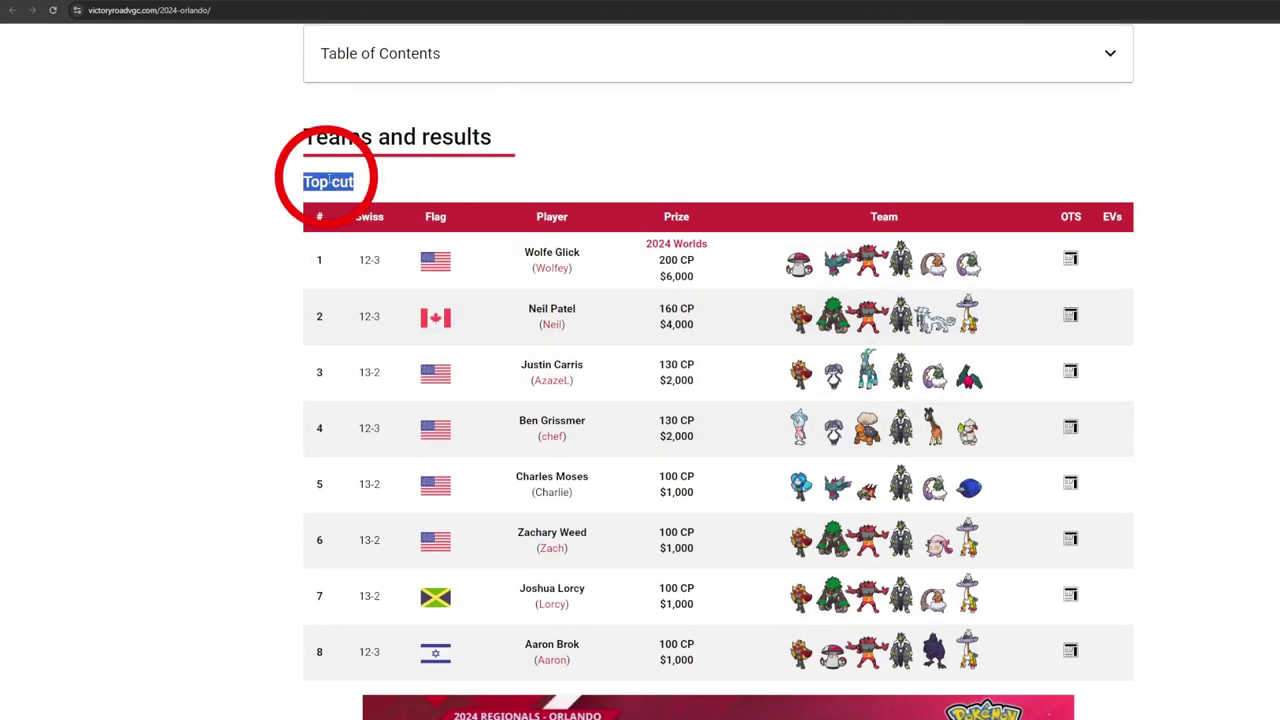
pyautogui.click(1070, 240)
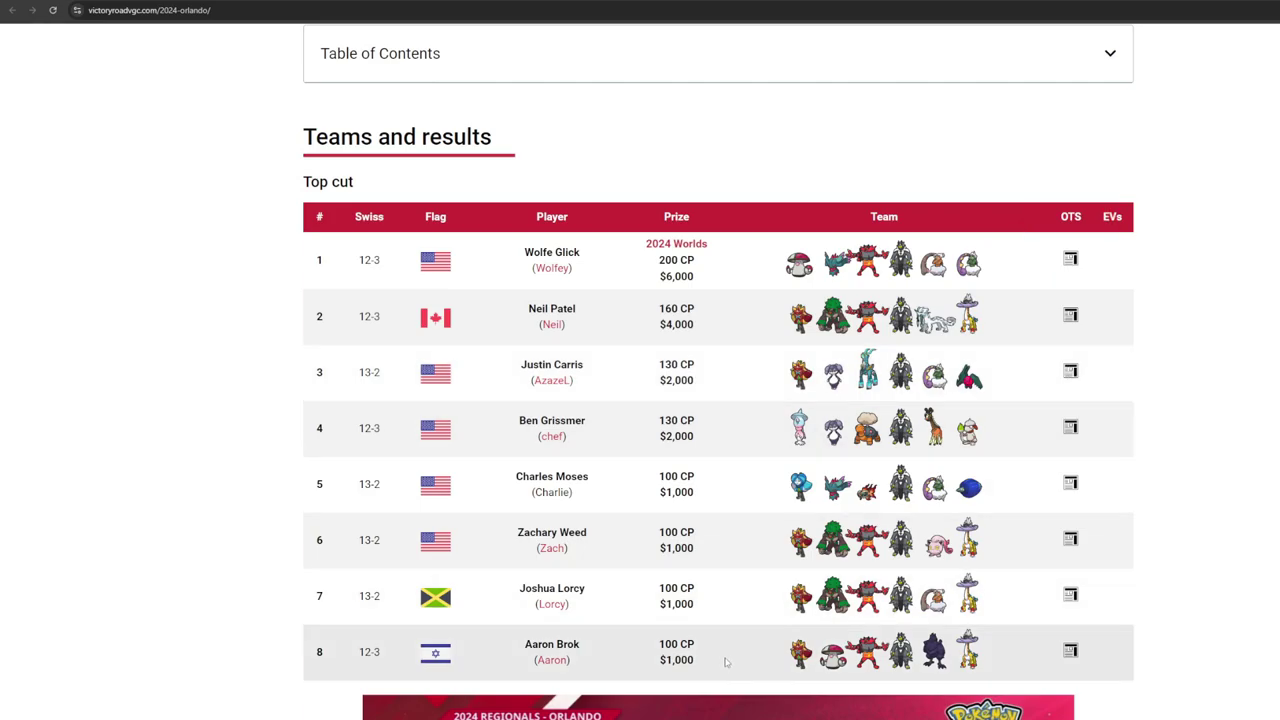
# Scroll through the Top cut and Day 2 Swiss standings and back up
pyautogui.scroll(-8, 723, 663)
pyautogui.scroll(-20, 617, 620)
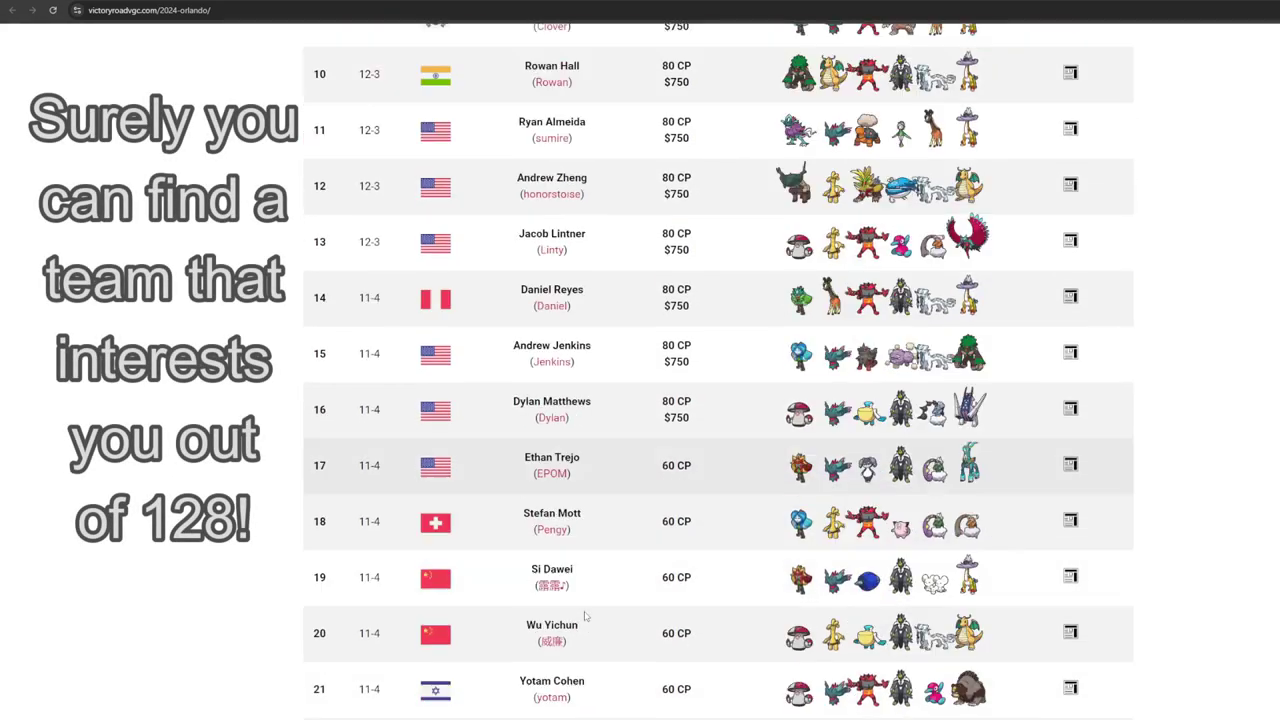
pyautogui.scroll(-20, 610, 565)
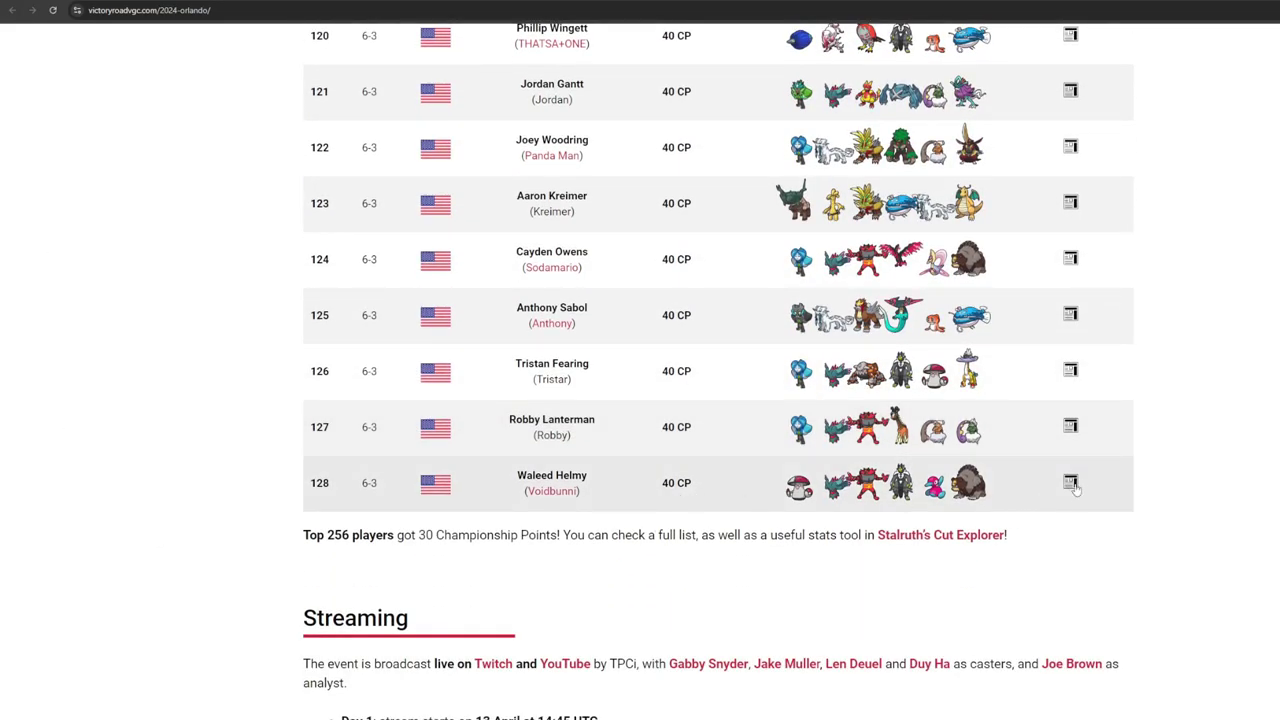
pyautogui.scroll(1, 1043, 506)
pyautogui.scroll(20, 1043, 506)
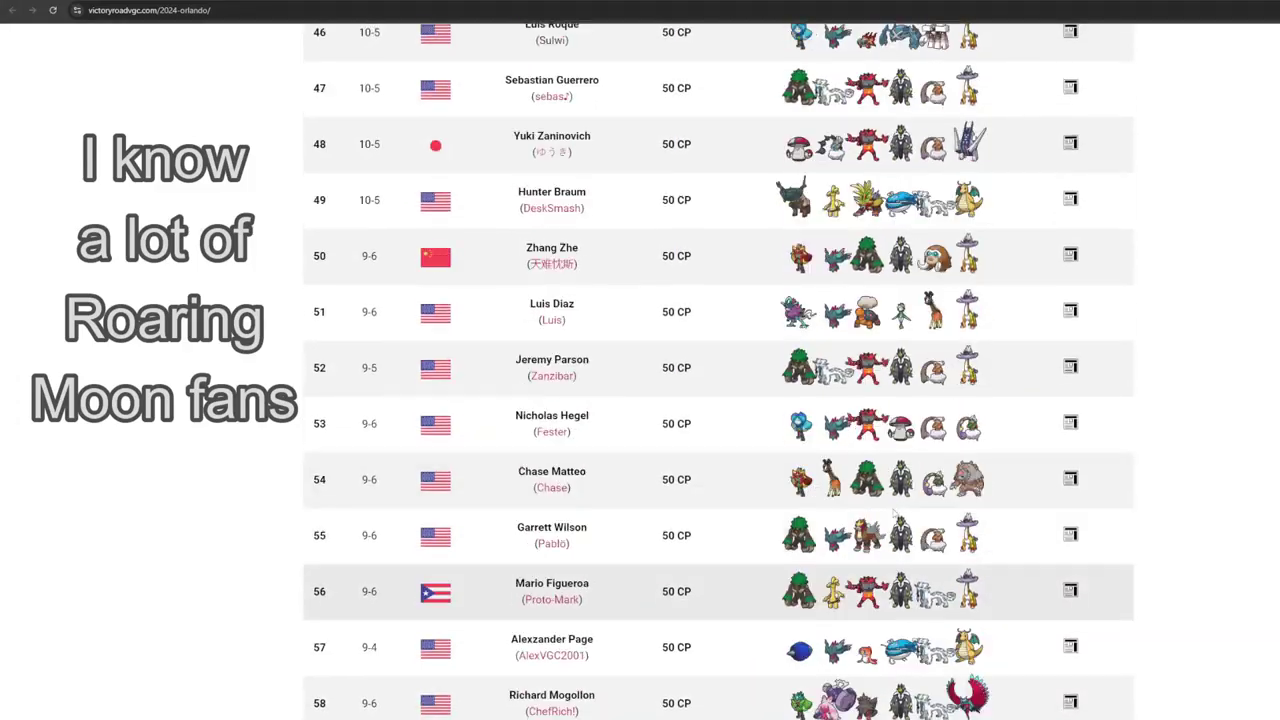
pyautogui.scroll(12, 1043, 506)
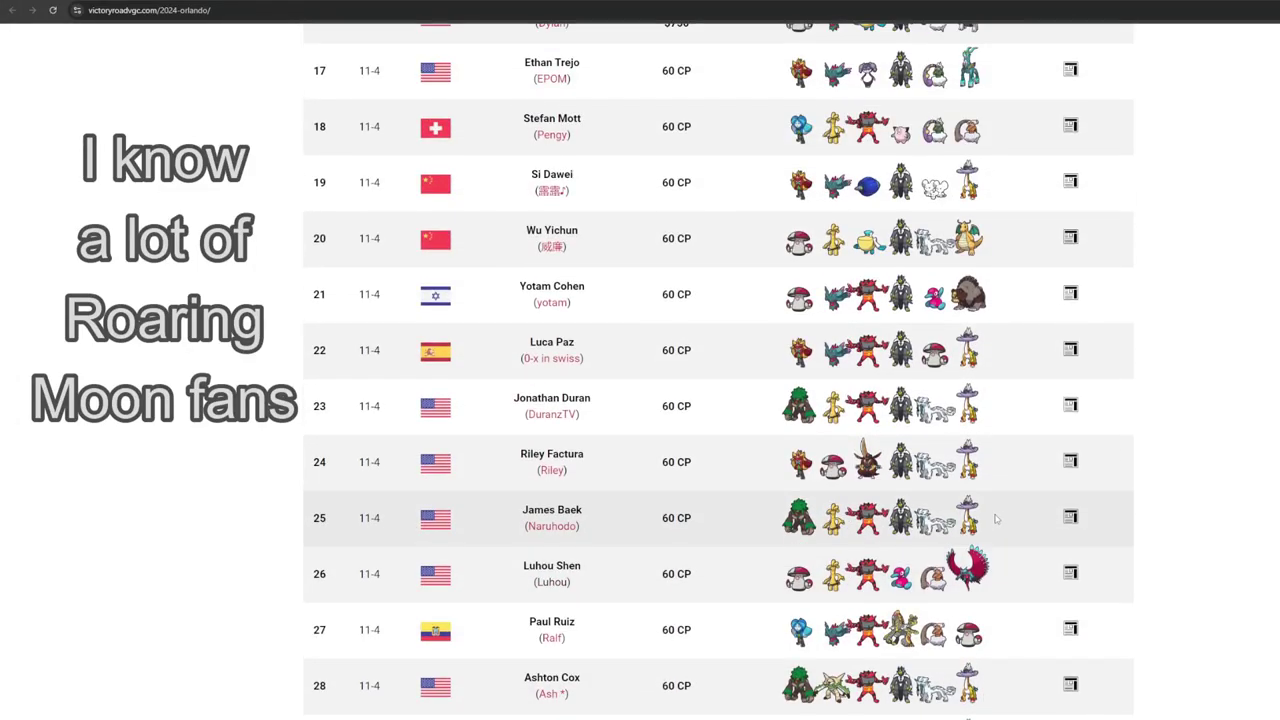
pyautogui.scroll(6, 719, 371)
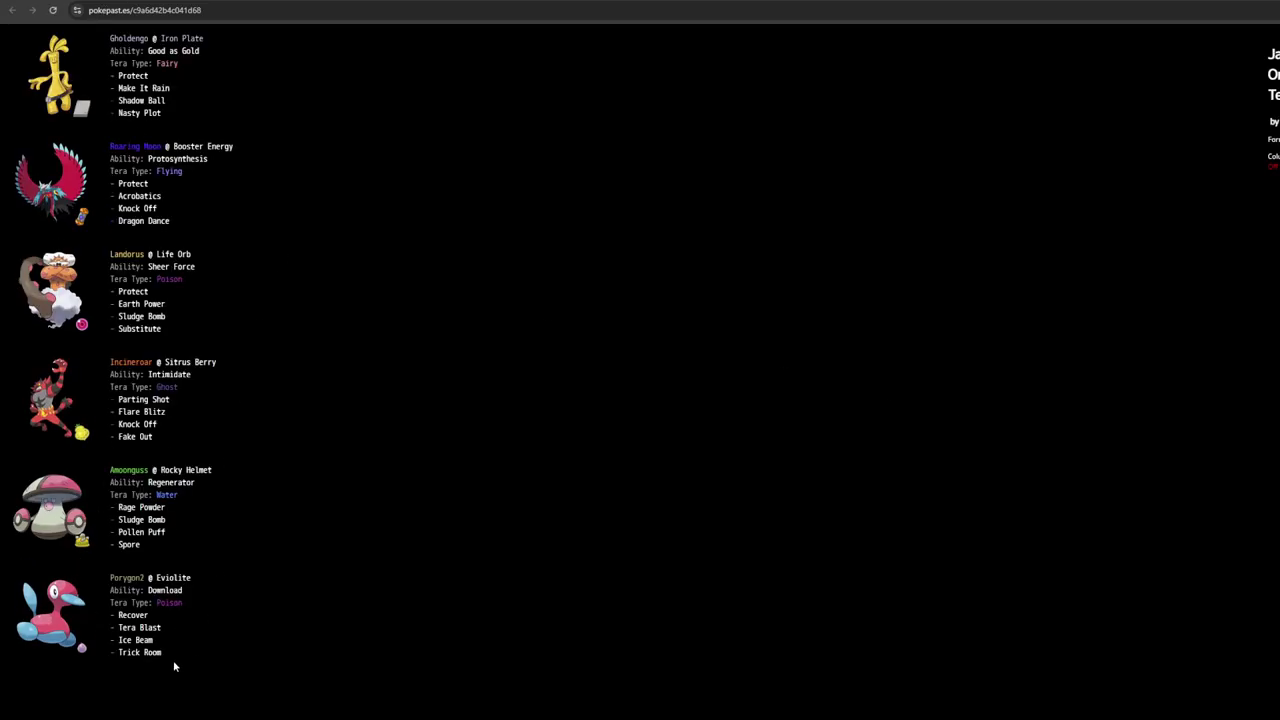
# Select the full team listing, Gholdengo through Porygon2, and copy it
pyautogui.moveTo(173, 660); pyautogui.dragTo(100, 30)
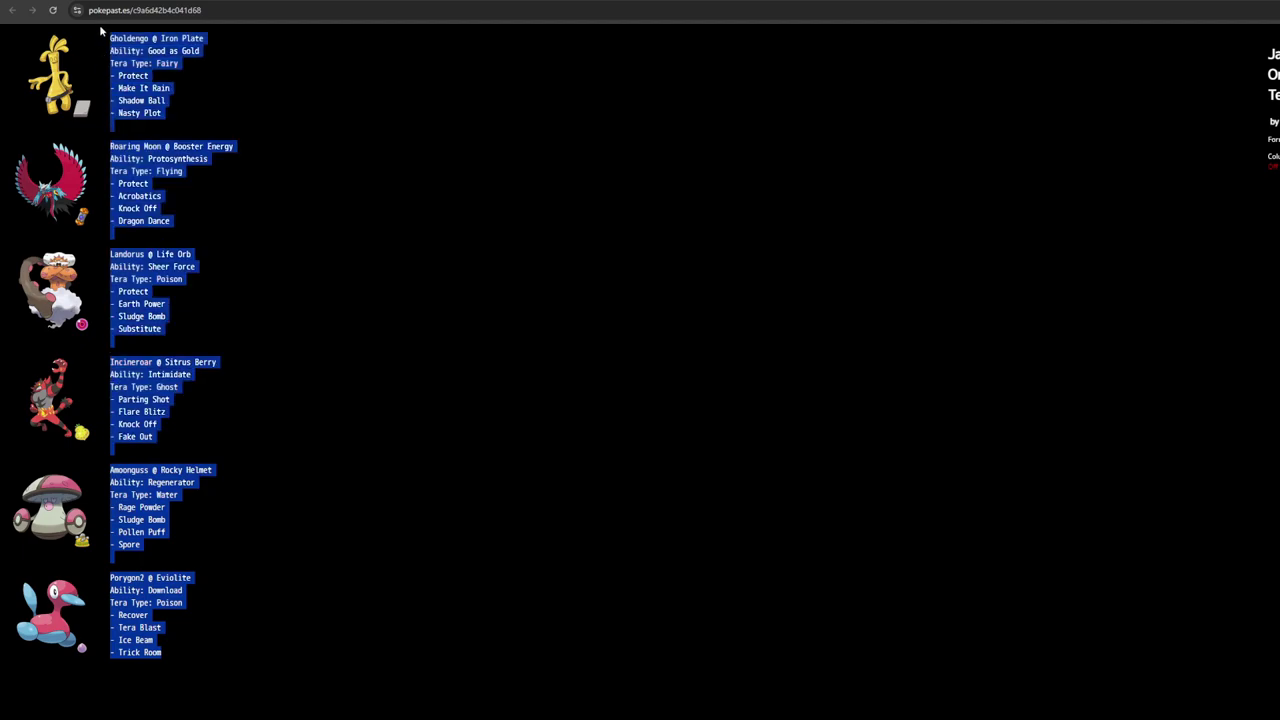
pyautogui.rightClick(133, 104)
pyautogui.click(189, 102)
# Replace the Showdown team text with the copied paste through Import/Export
pyautogui.hotkey('ctrl', 'Tab')
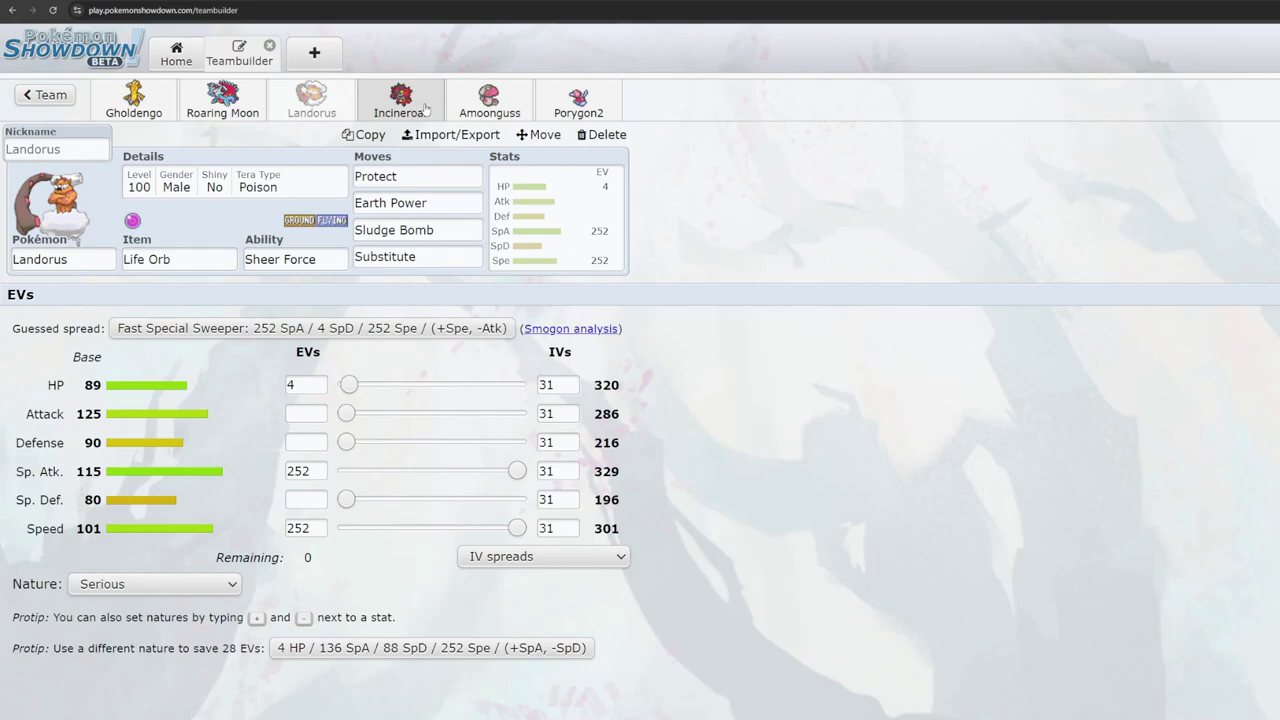
pyautogui.click(45, 95)
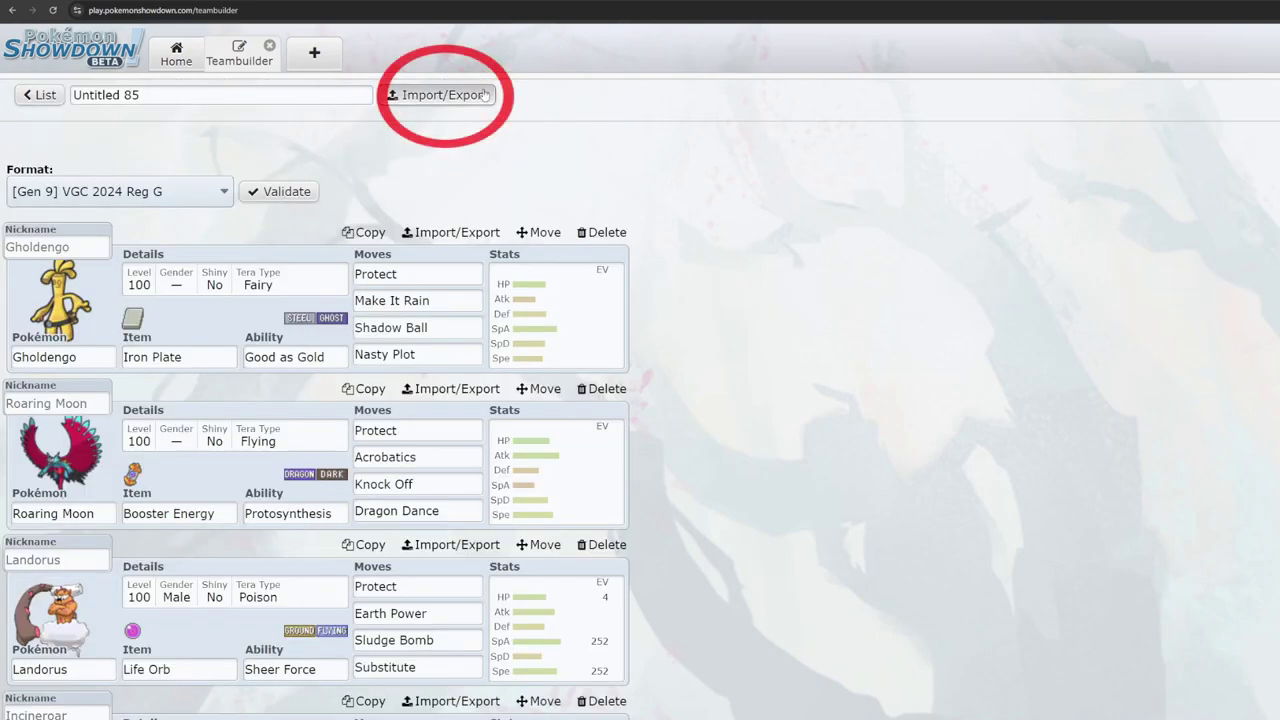
pyautogui.click(440, 95)
pyautogui.press('BackSpace')
pyautogui.rightClick(268, 208)
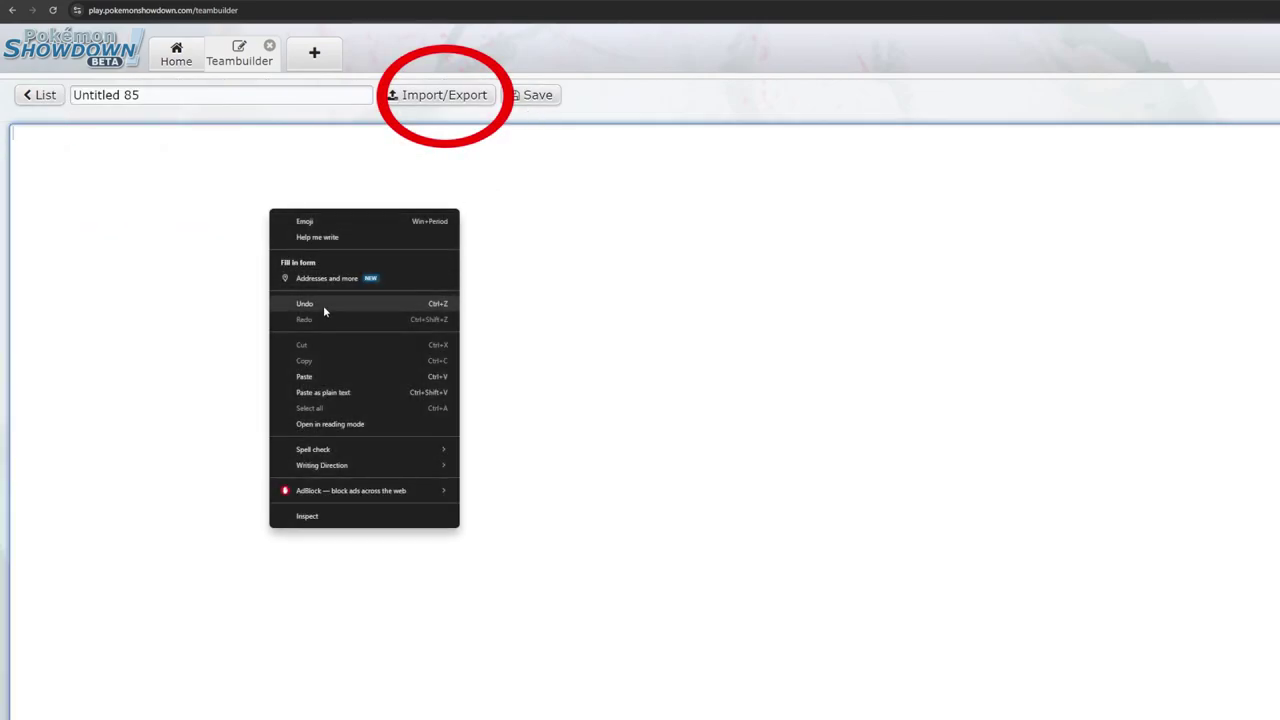
pyautogui.click(330, 376)
pyautogui.click(537, 95)
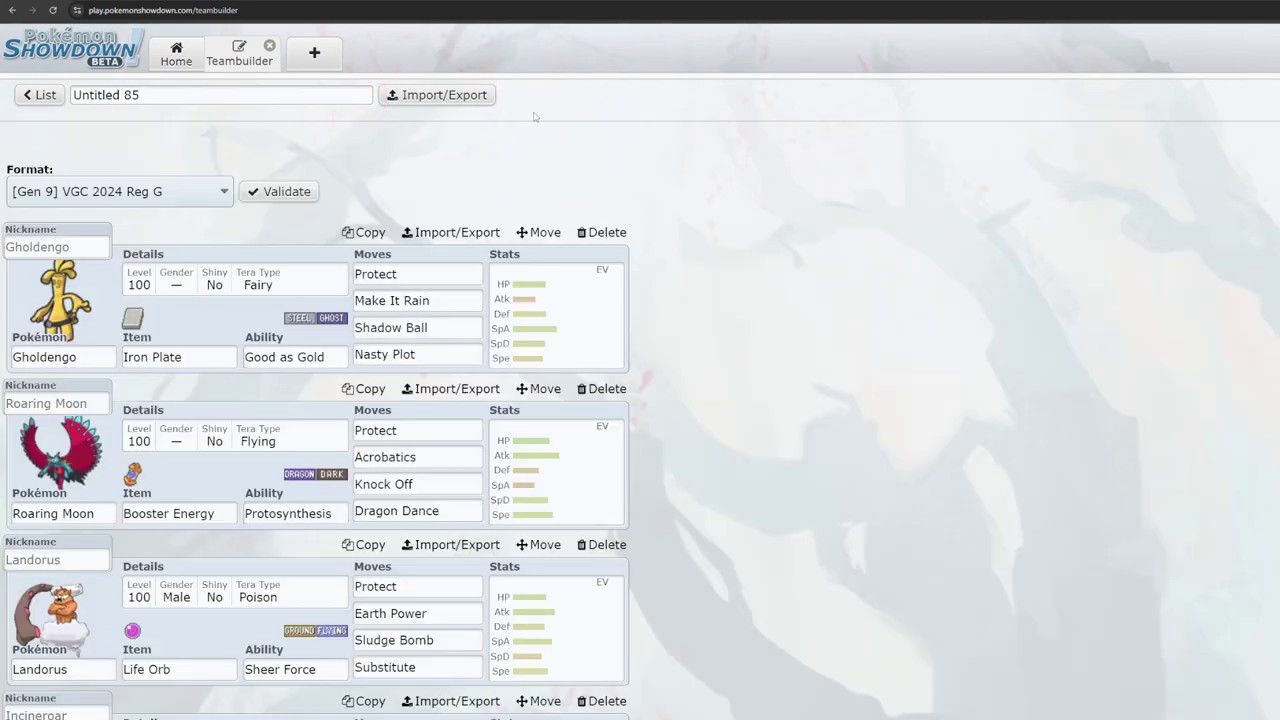
# Give Landorus 252 Sp. Atk, 252 Speed and 4 HP EVs with a Timid nature
pyautogui.click(595, 327)
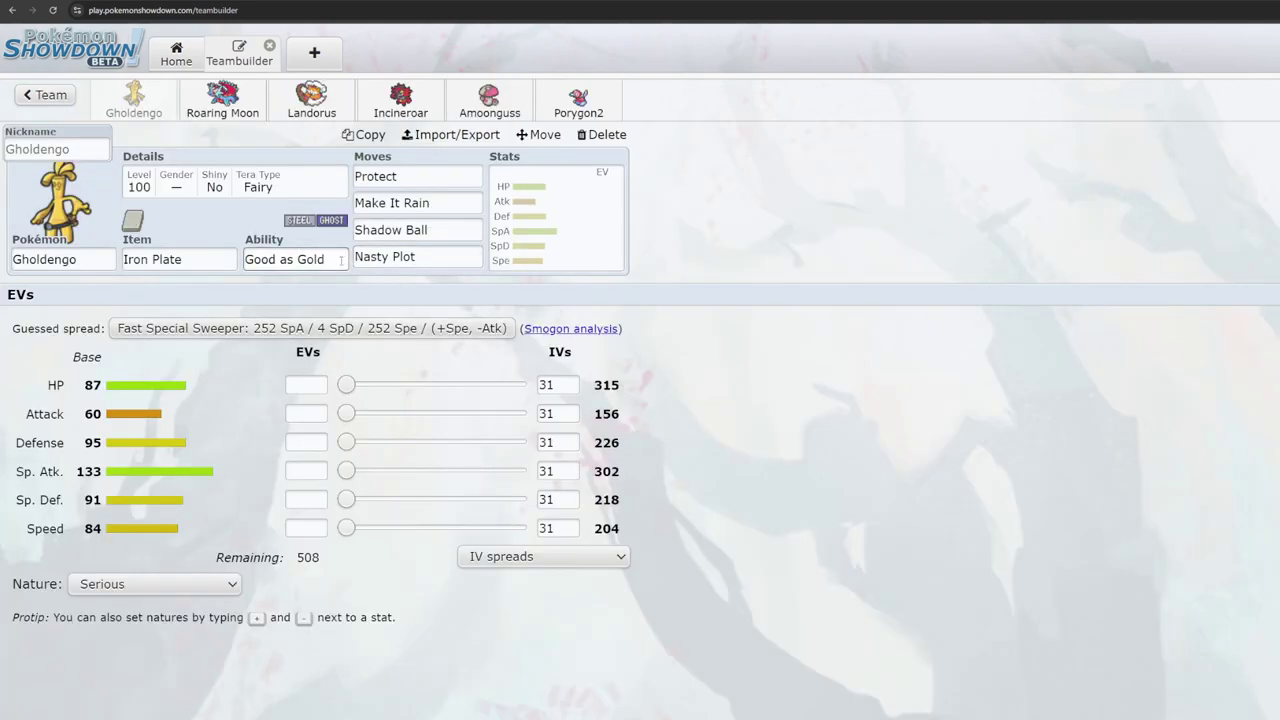
pyautogui.click(222, 100)
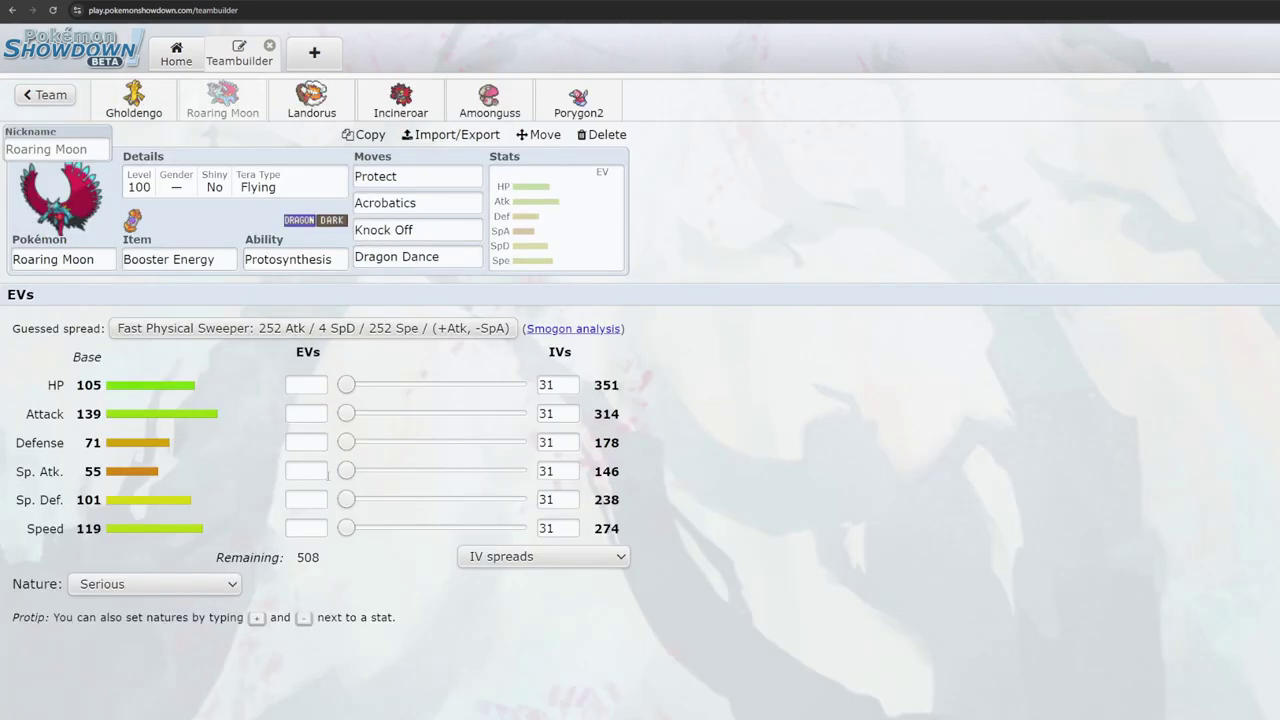
pyautogui.click(311, 100)
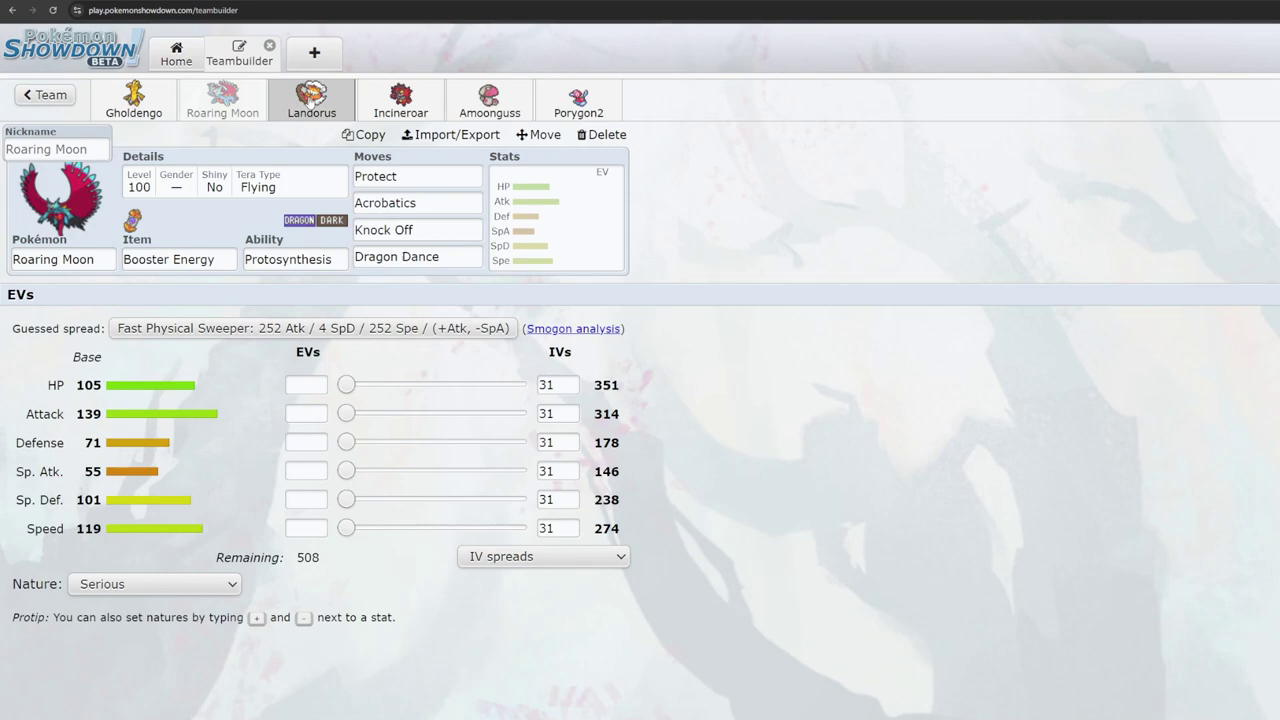
pyautogui.click(313, 473)
pyautogui.write('252')
pyautogui.click(313, 528)
pyautogui.write('252')
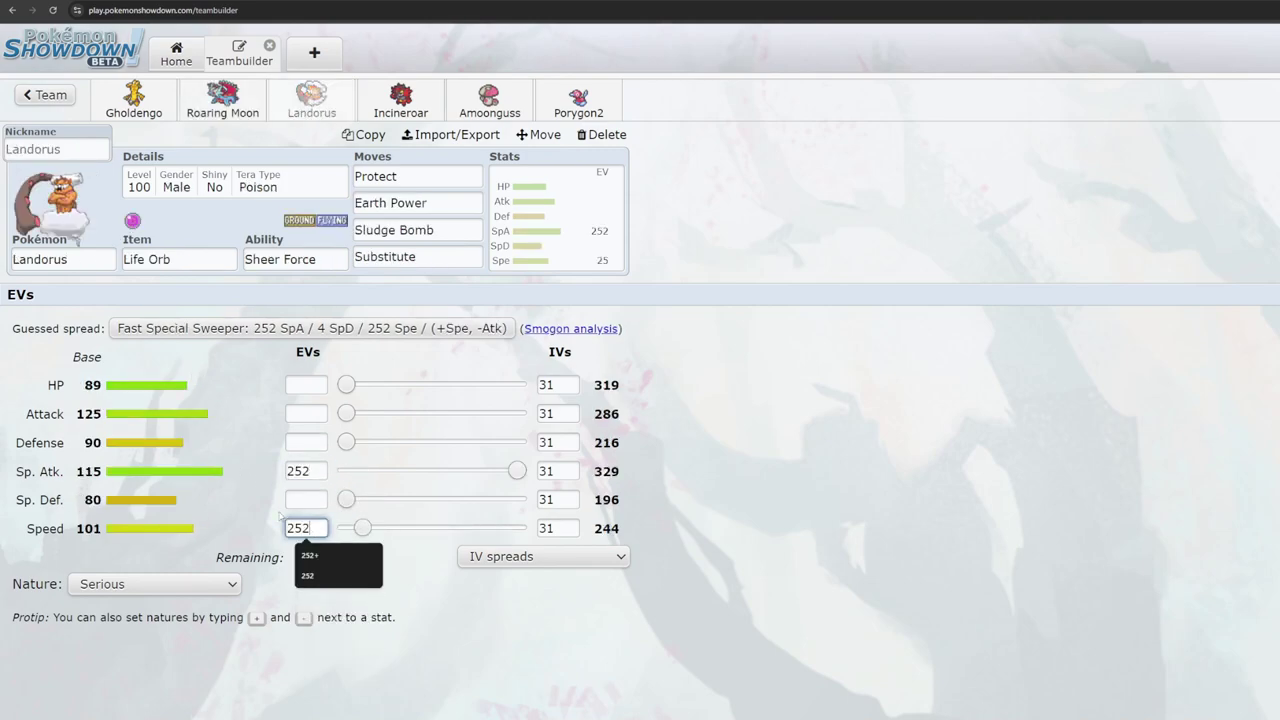
pyautogui.click(303, 384)
pyautogui.write('4')
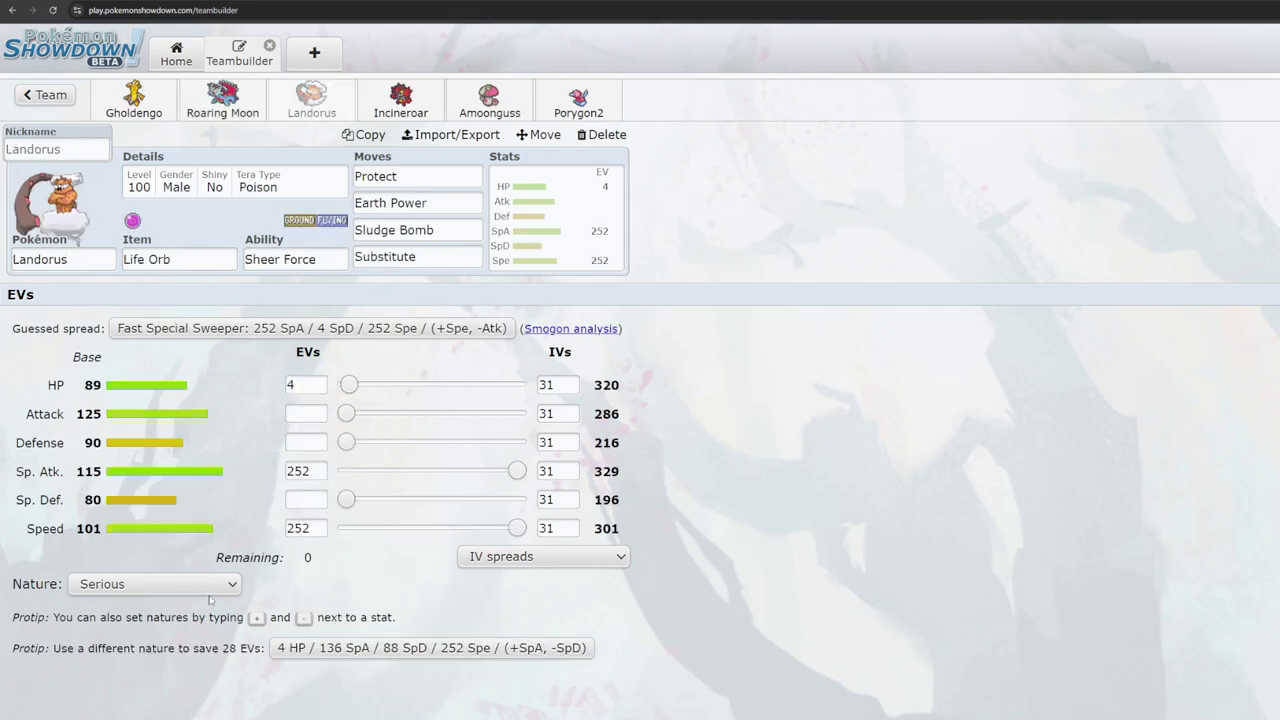
pyautogui.click(209, 590)
pyautogui.scroll(-1, 150, 570)
pyautogui.click(150, 578)
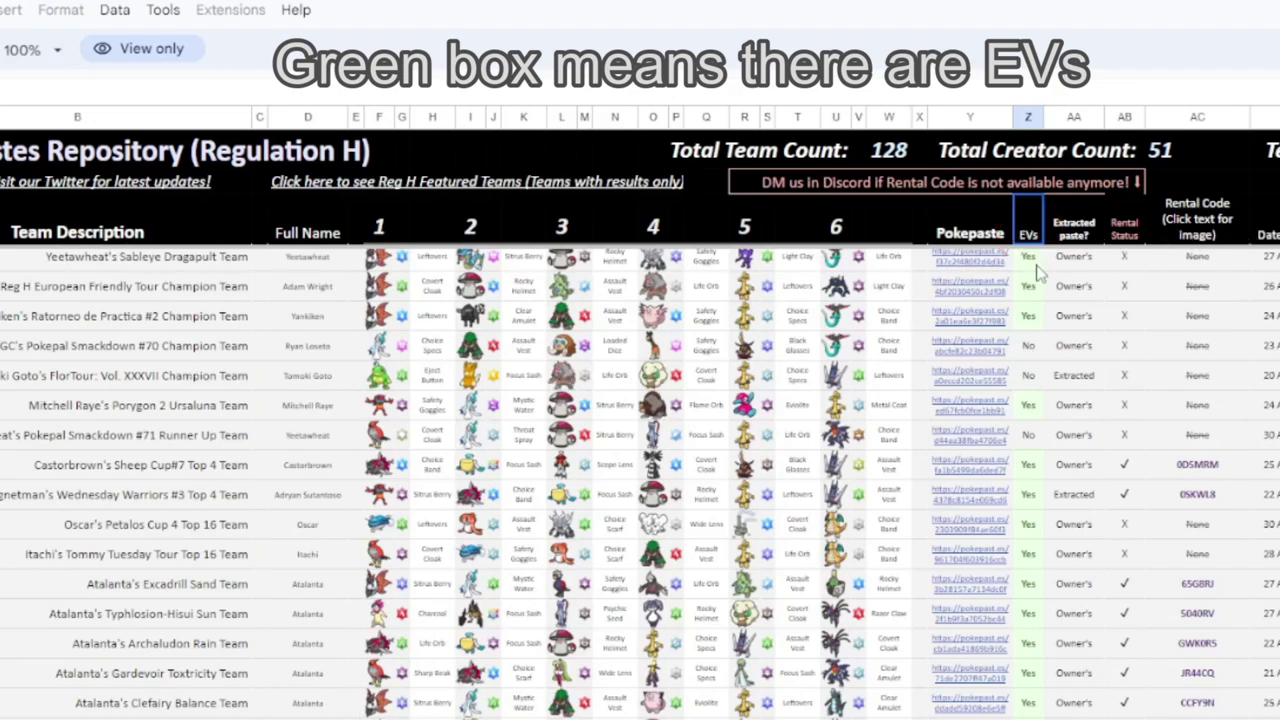
# Highlight the teams marked Yes in the repository's EVs column
pyautogui.moveTo(1036, 266); pyautogui.dragTo(1030, 321)
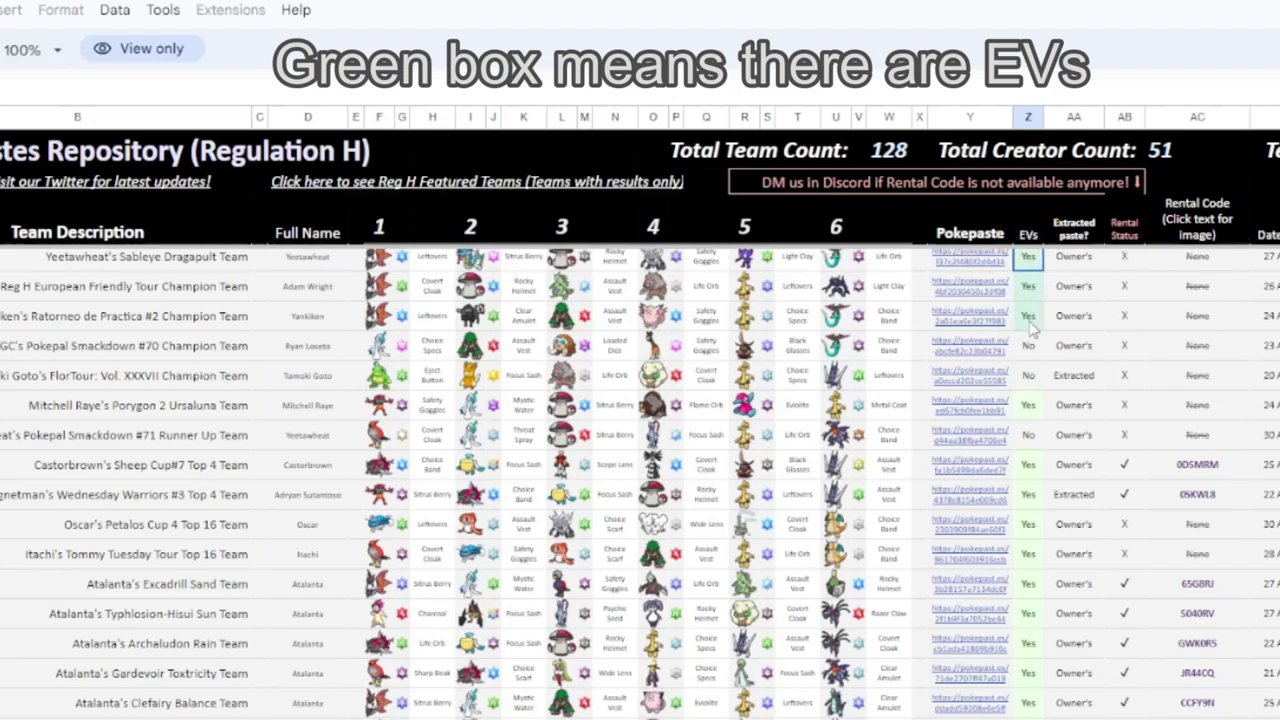
pyautogui.click(1033, 406)
pyautogui.moveTo(1030, 476); pyautogui.dragTo(1028, 704)
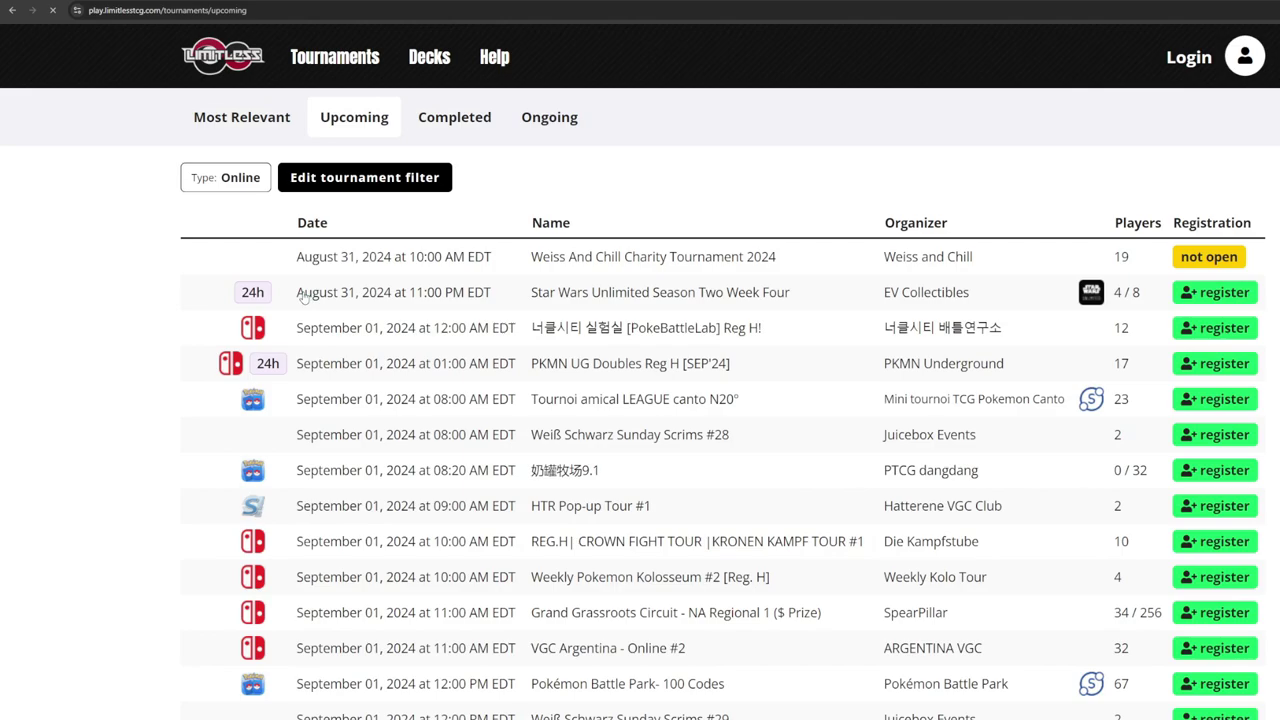
# Filter completed tournaments to Pokémon VGC, Scarlet & Violet - Regulation G, on Simulator
pyautogui.click(455, 117)
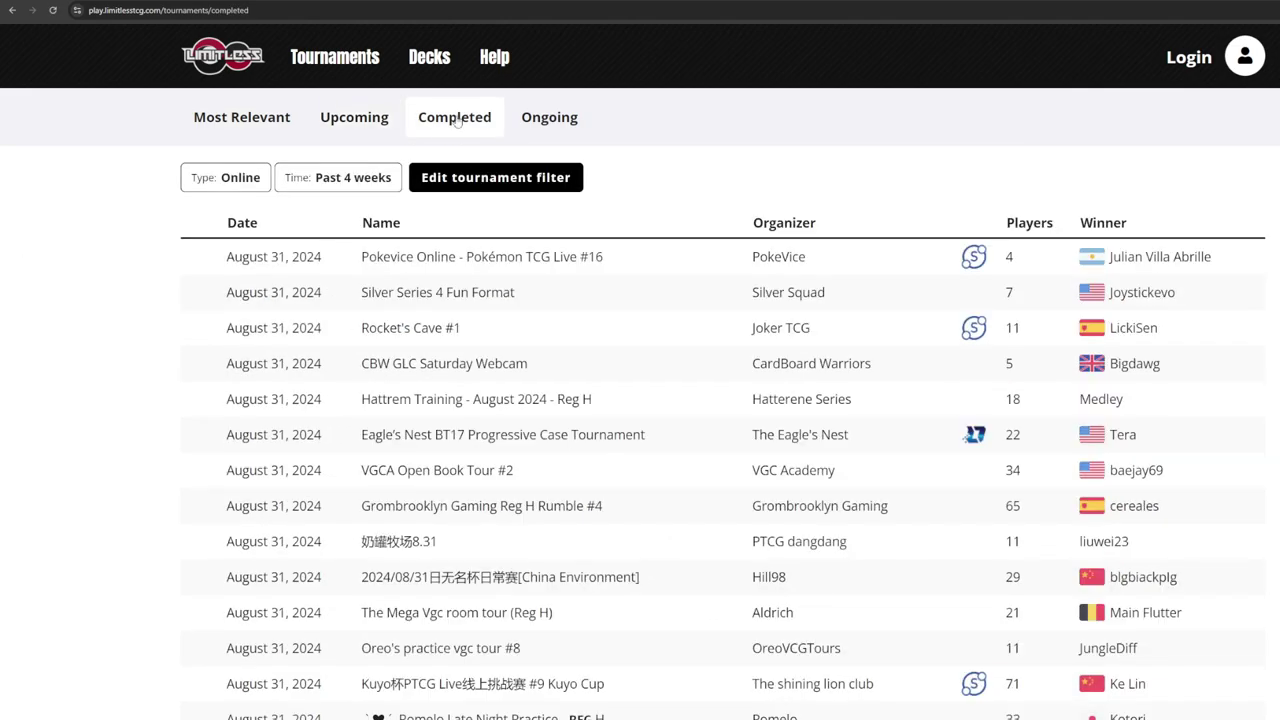
pyautogui.click(486, 190)
pyautogui.click(333, 233)
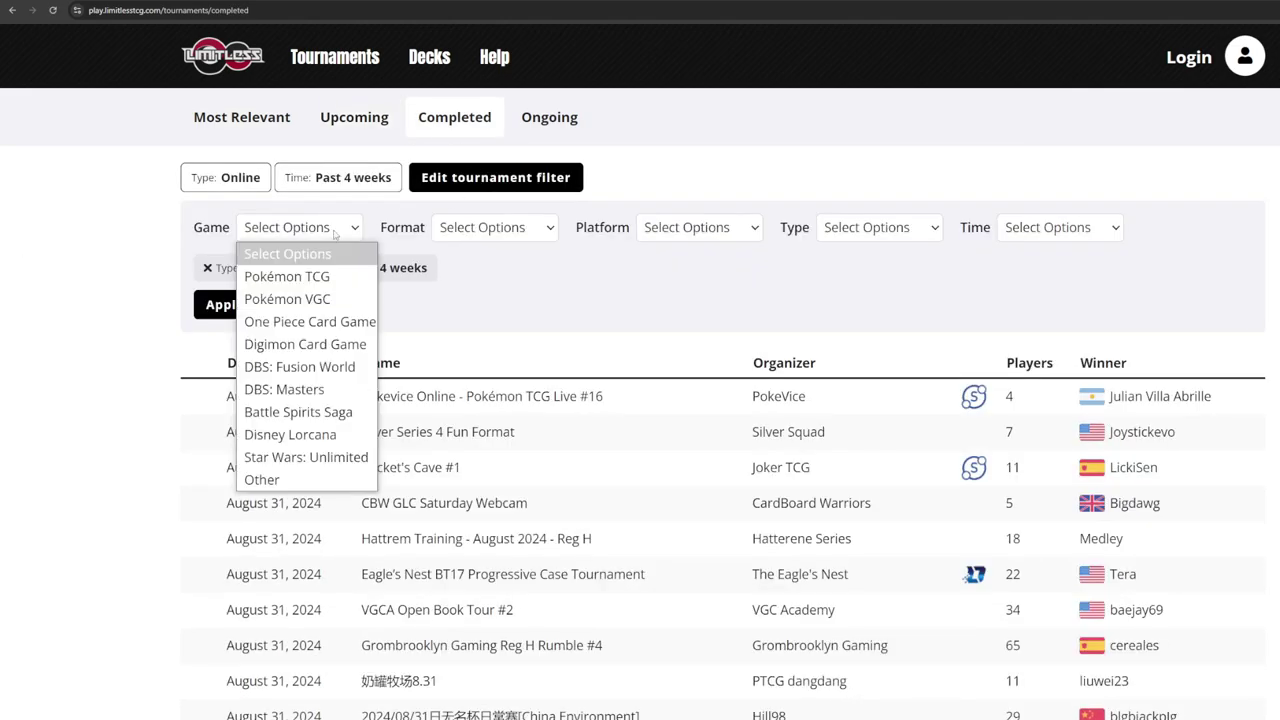
pyautogui.click(331, 299)
pyautogui.click(495, 227)
pyautogui.click(590, 296)
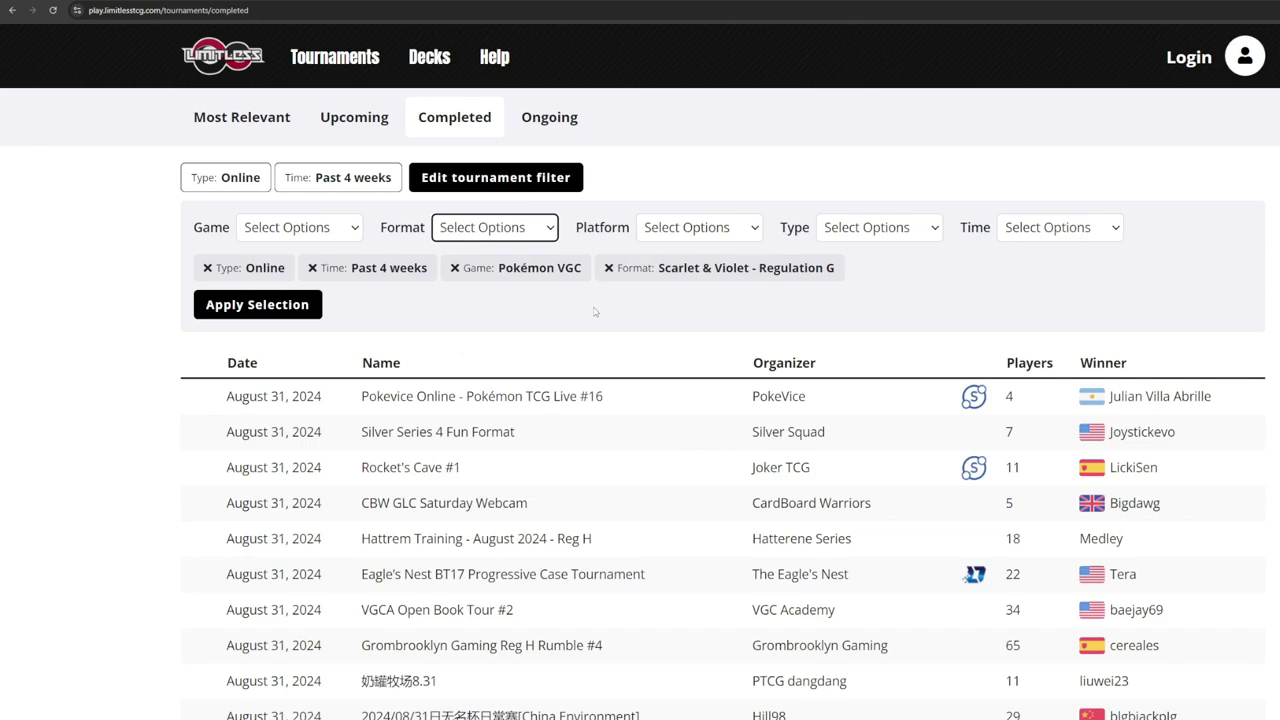
pyautogui.click(727, 233)
pyautogui.click(703, 327)
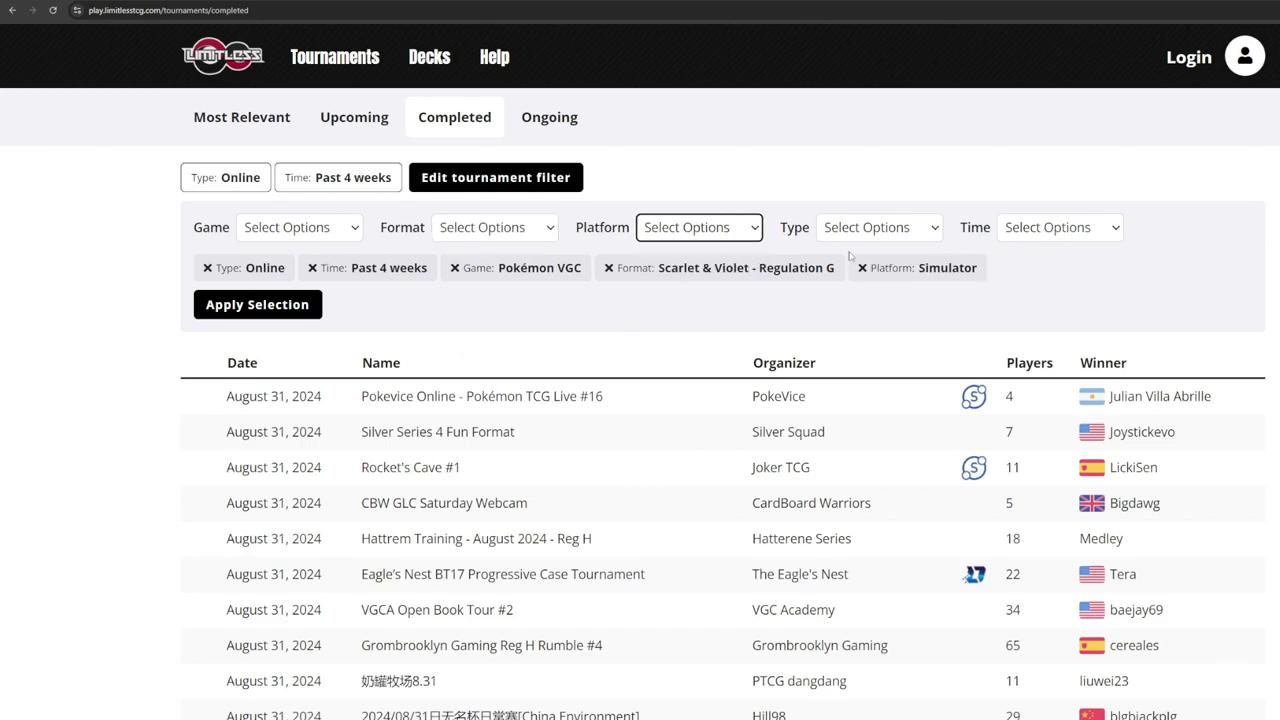
pyautogui.click(293, 302)
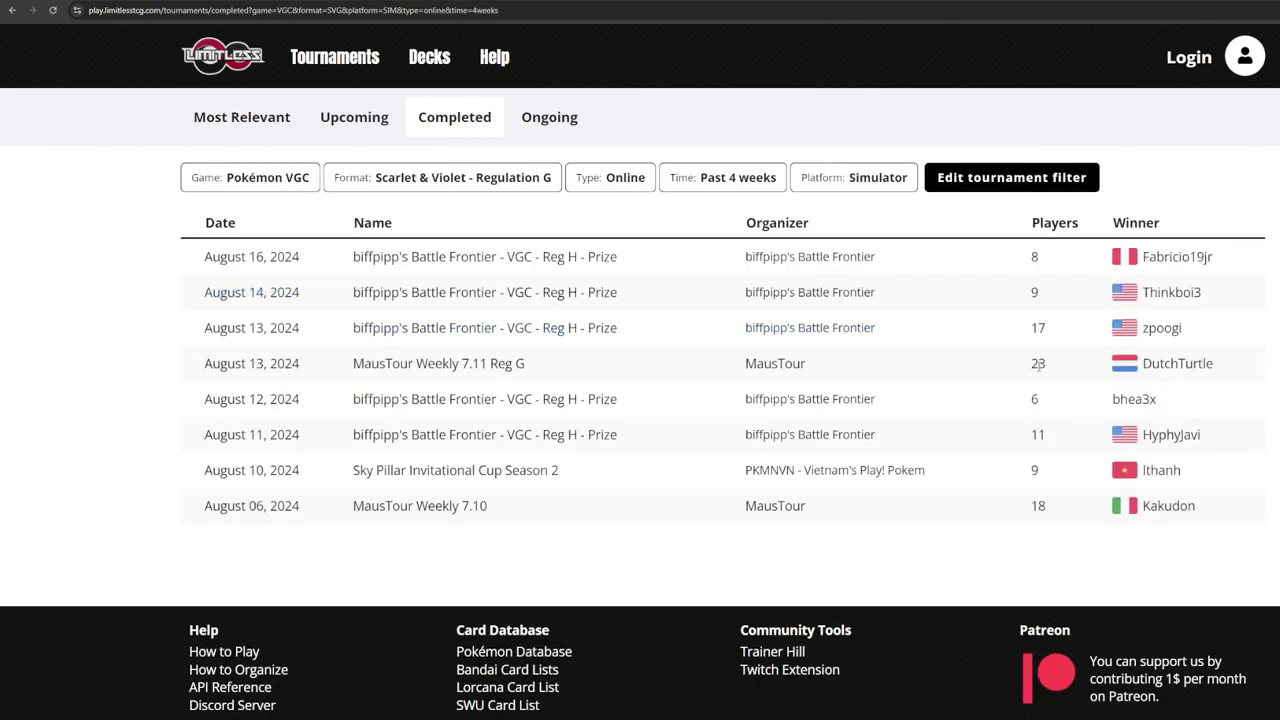
# Highlight the player counts of MausTour Weekly 7.11 (23) and 7.10 (18)
pyautogui.doubleClick(1039, 365)
pyautogui.doubleClick(1038, 506)
pyautogui.click(380, 188)
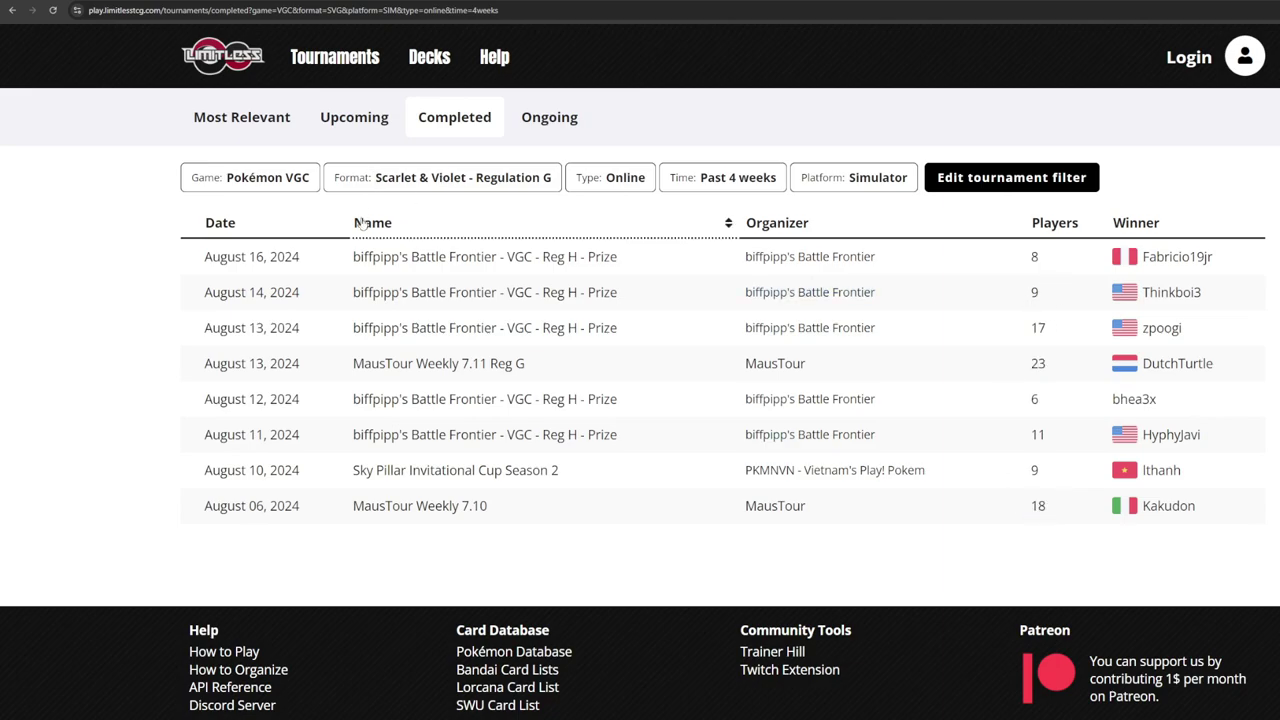
# Reload the Completed list without filters and scroll down the tournament table
pyautogui.click(481, 120)
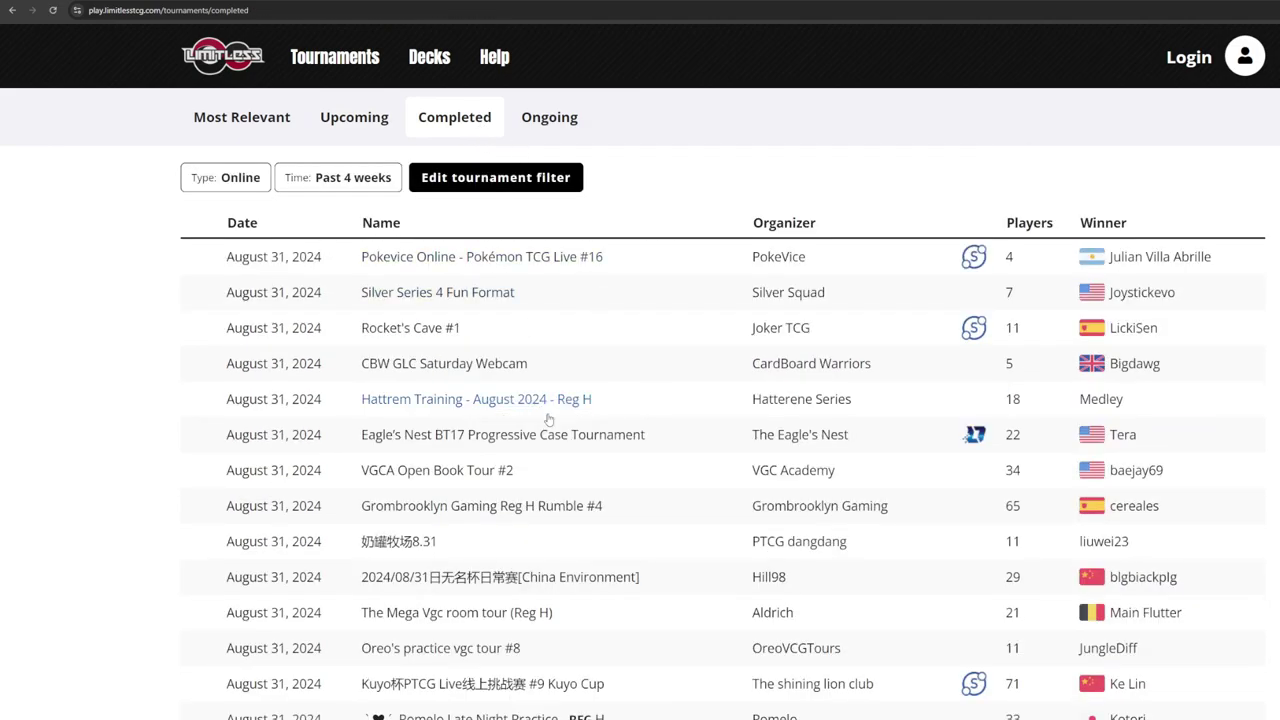
pyautogui.scroll(-1, 585, 408)
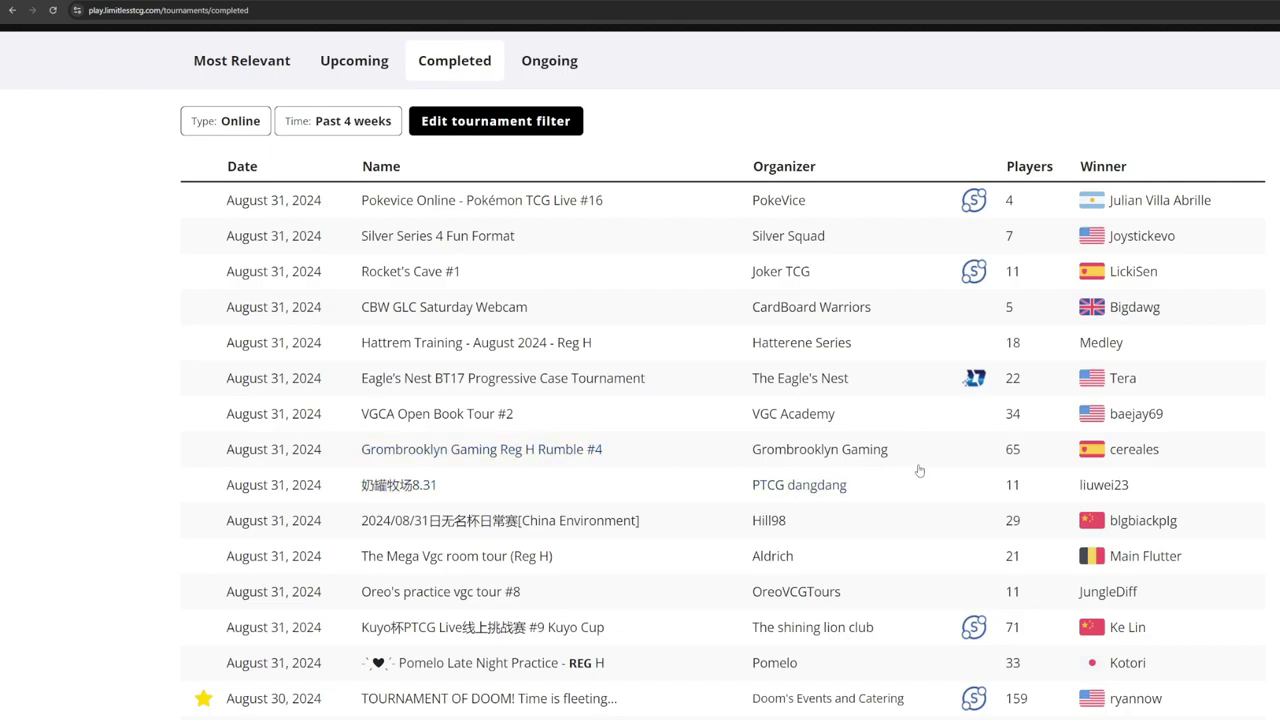
pyautogui.moveTo(1016, 449); pyautogui.dragTo(1004, 450)
pyautogui.scroll(-2, 1012, 484)
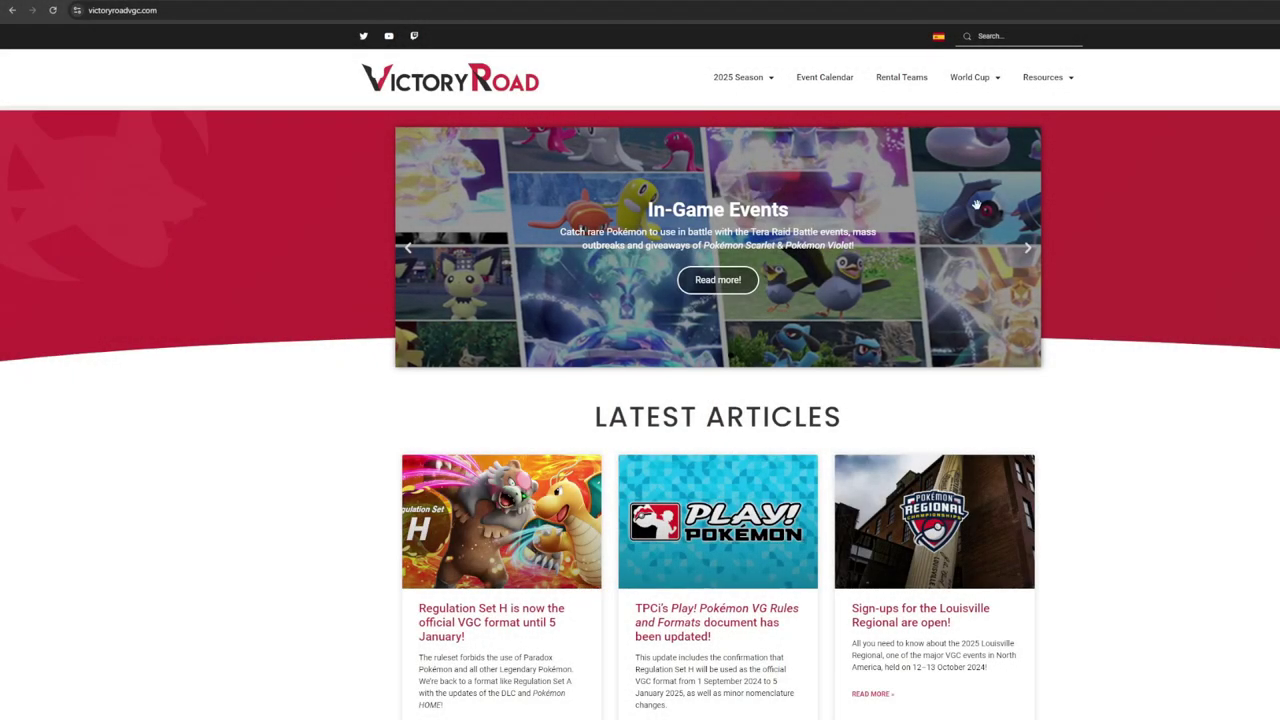
# Open Team Reports from the Resources menu and scroll toward the Regulation Set G table
pyautogui.moveTo(1051, 77)
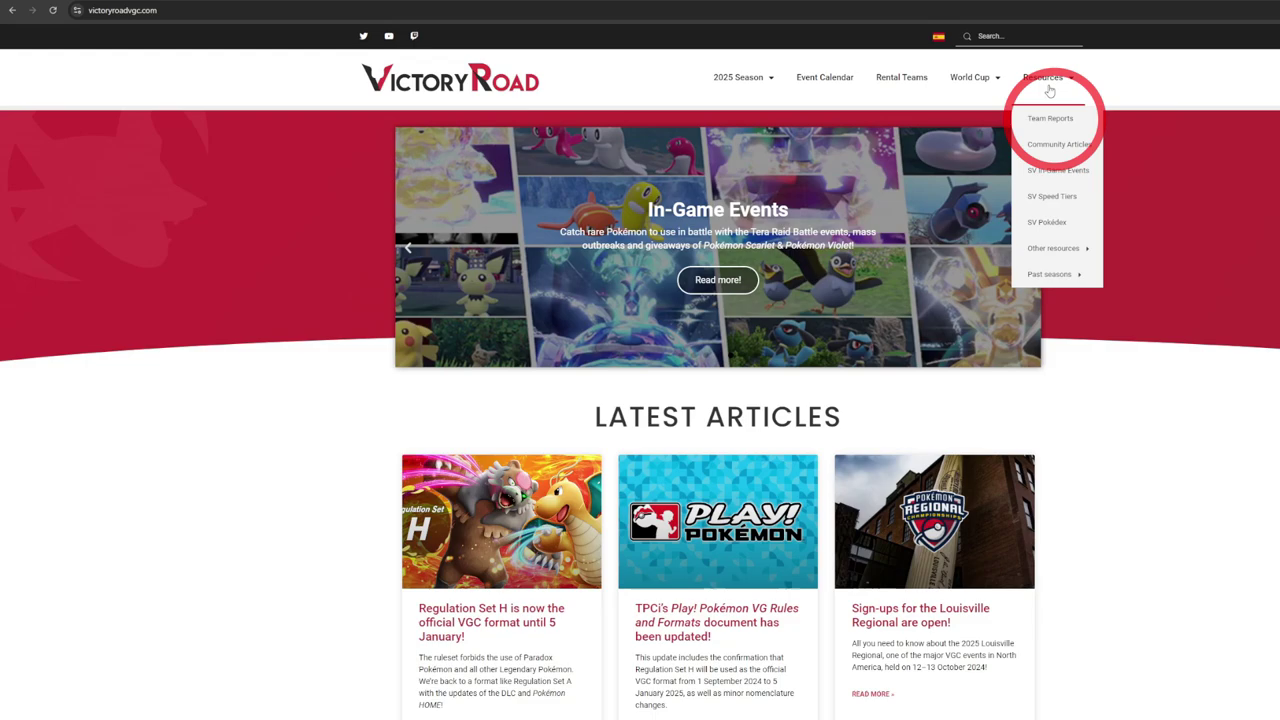
pyautogui.click(1050, 119)
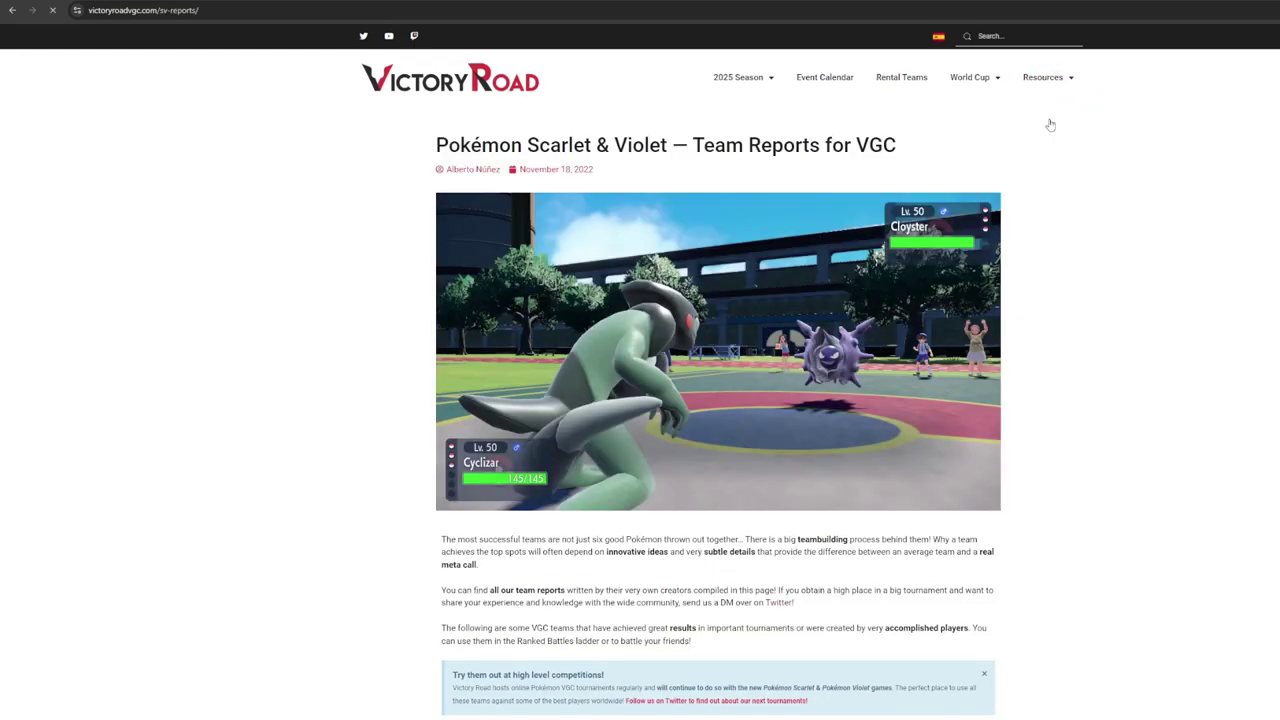
pyautogui.scroll(-6, 346, 417)
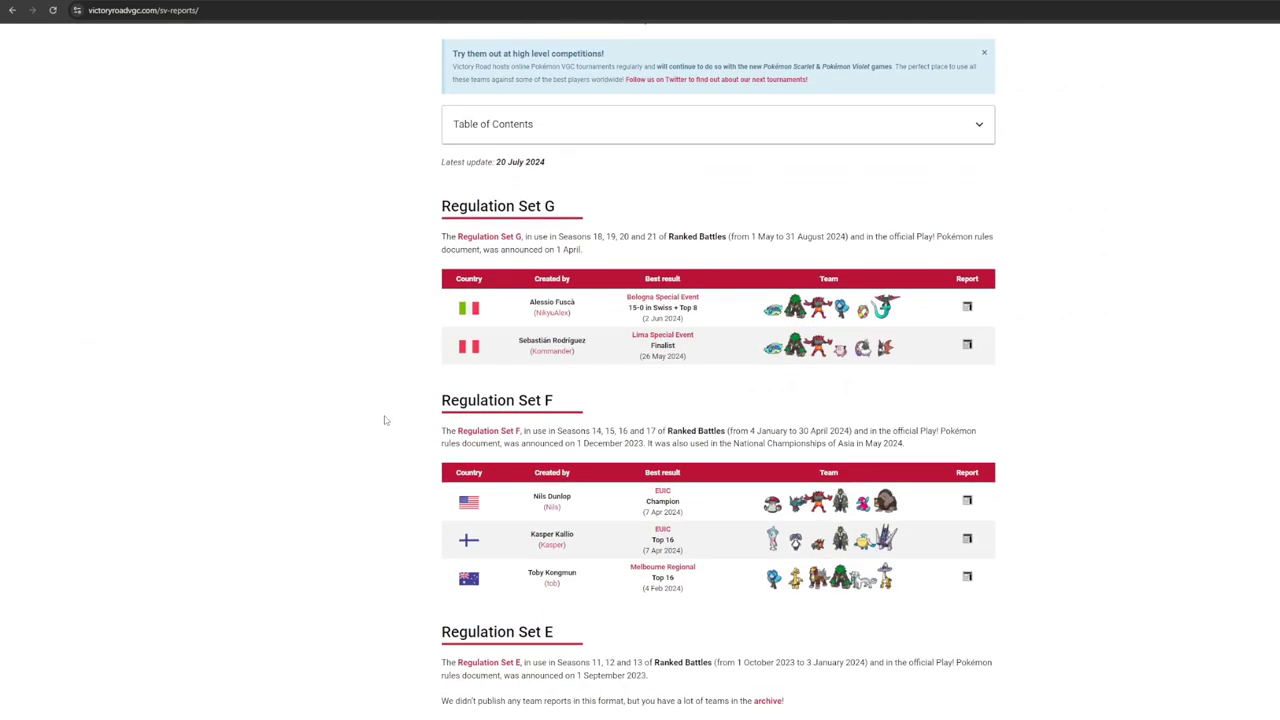
# Open the first Regulation Set G report and scroll through its Teambuilding process section
pyautogui.click(967, 308)
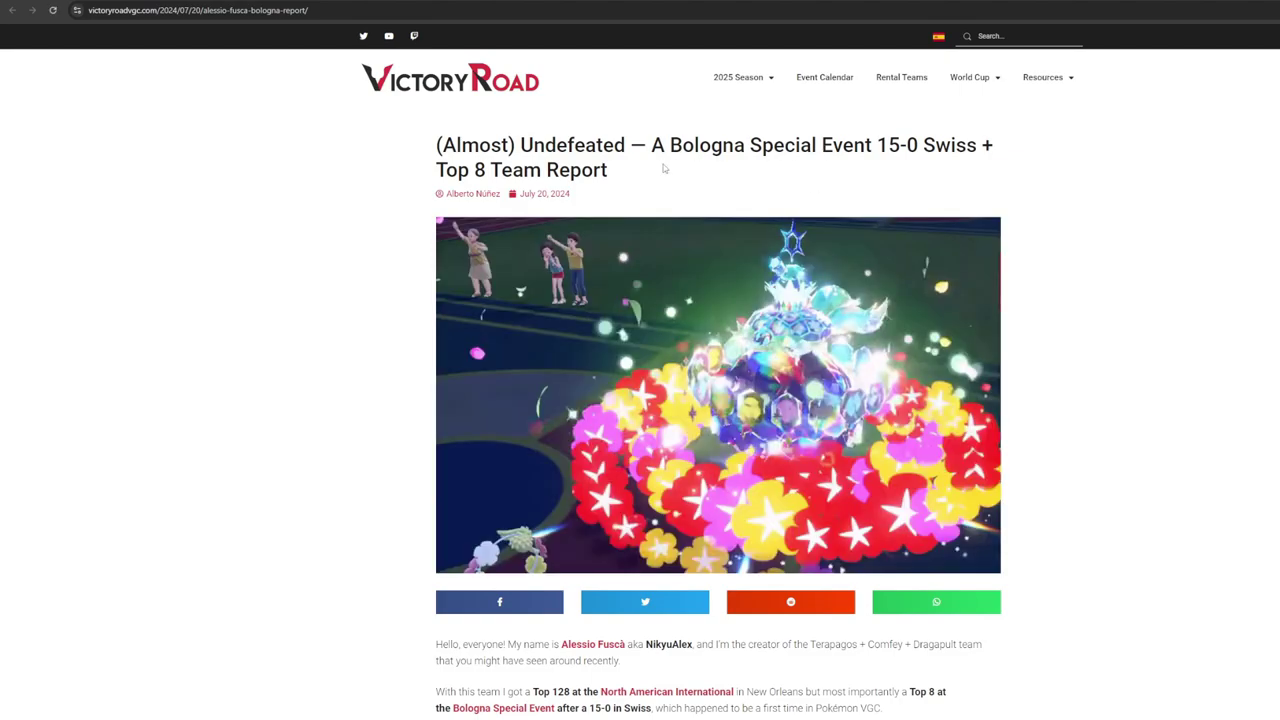
pyautogui.scroll(-5, 371, 366)
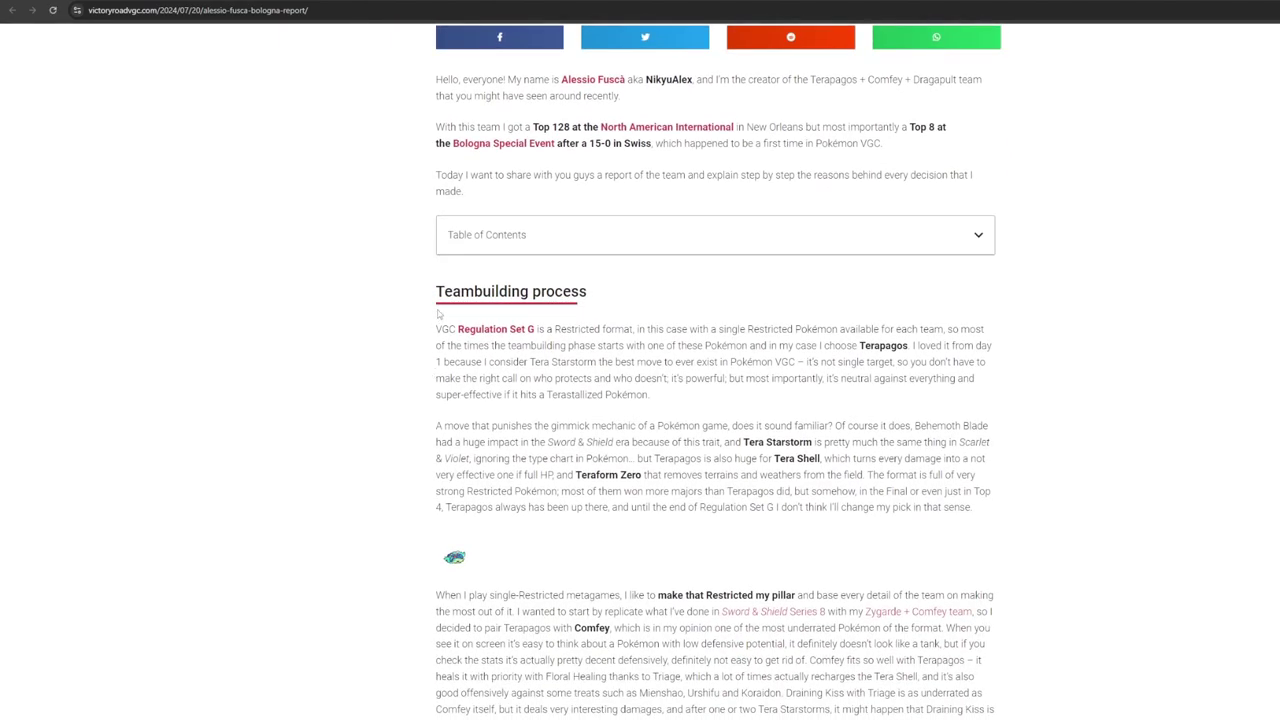
pyautogui.moveTo(437, 313); pyautogui.dragTo(602, 292)
pyautogui.scroll(-3, 614, 366)
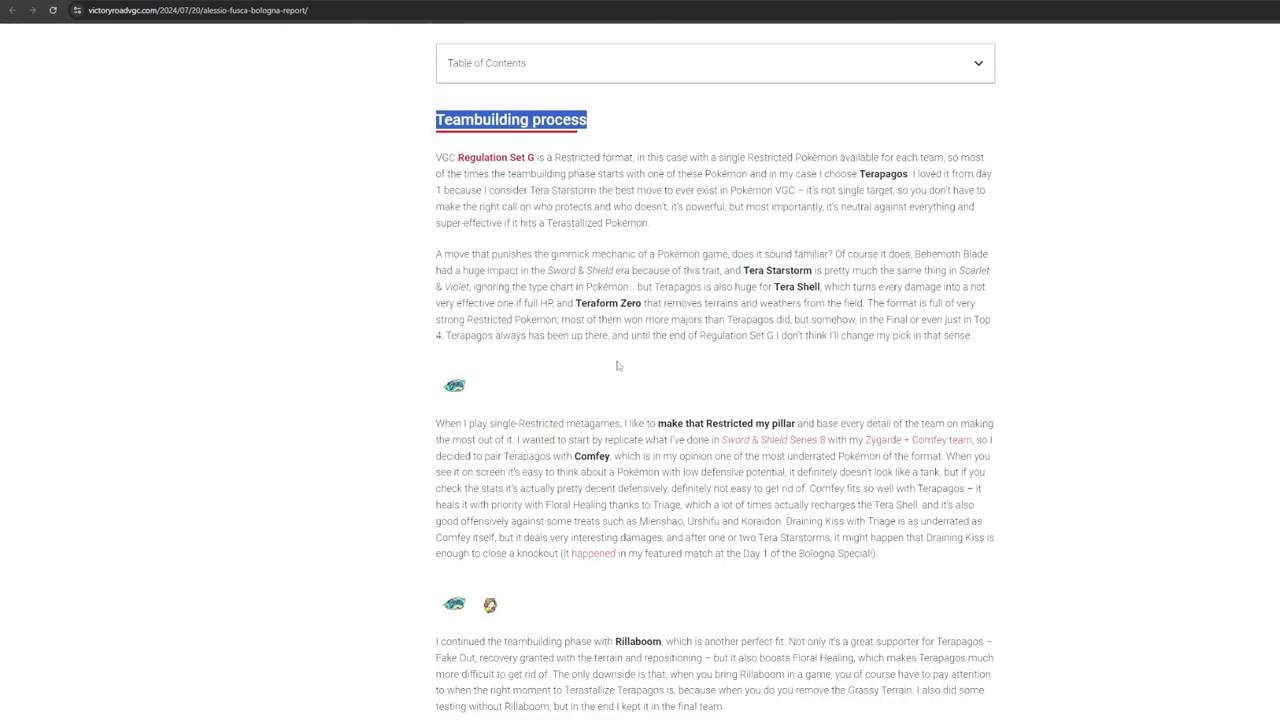
pyautogui.scroll(-7, 580, 358)
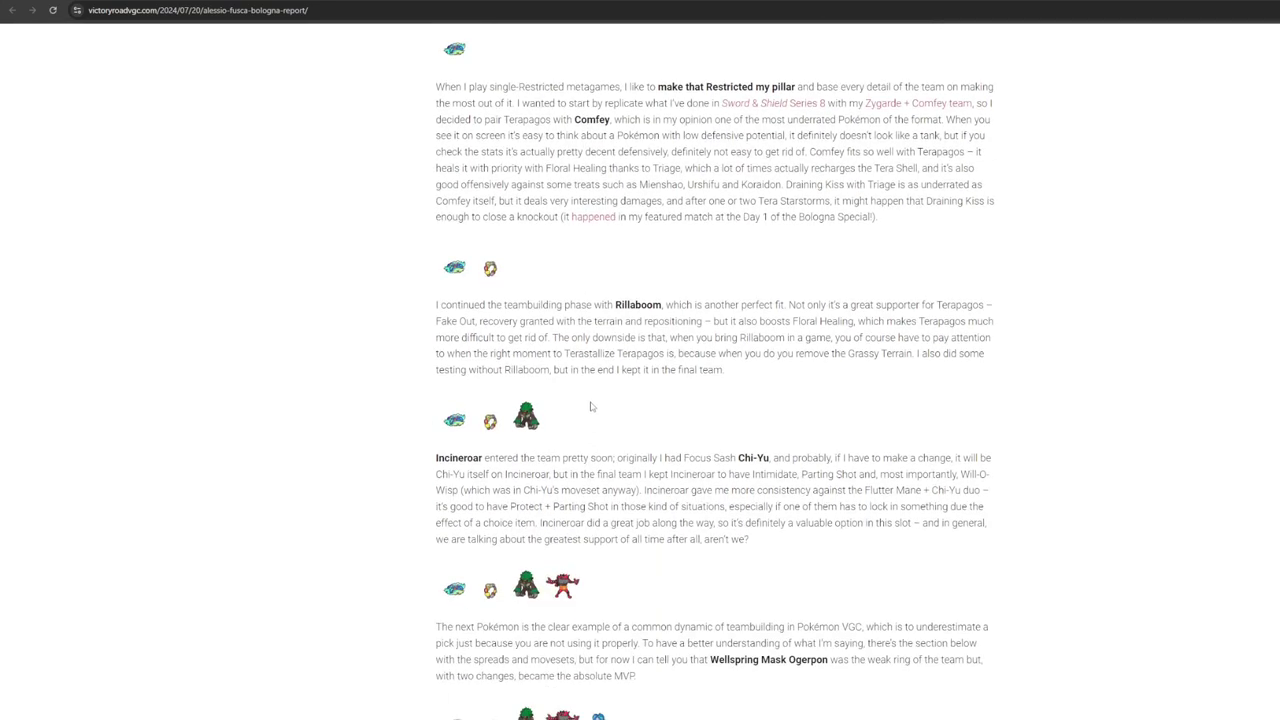